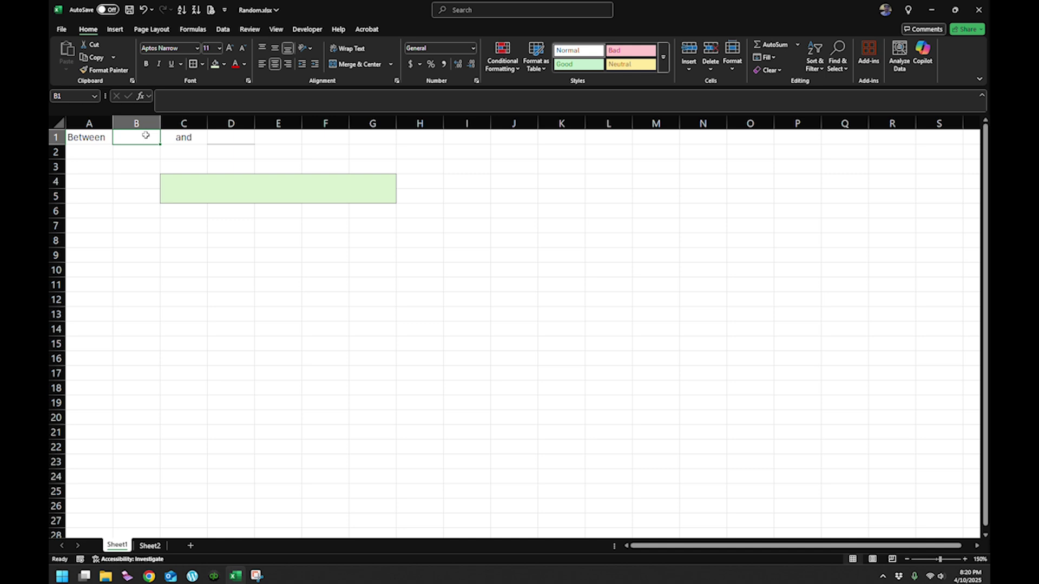
- Enter 1 as the lower limit in B1 and 10 as the upper limit in D1
text(1)
key(Tab)
key(Tab)
text(10)
key(Return)
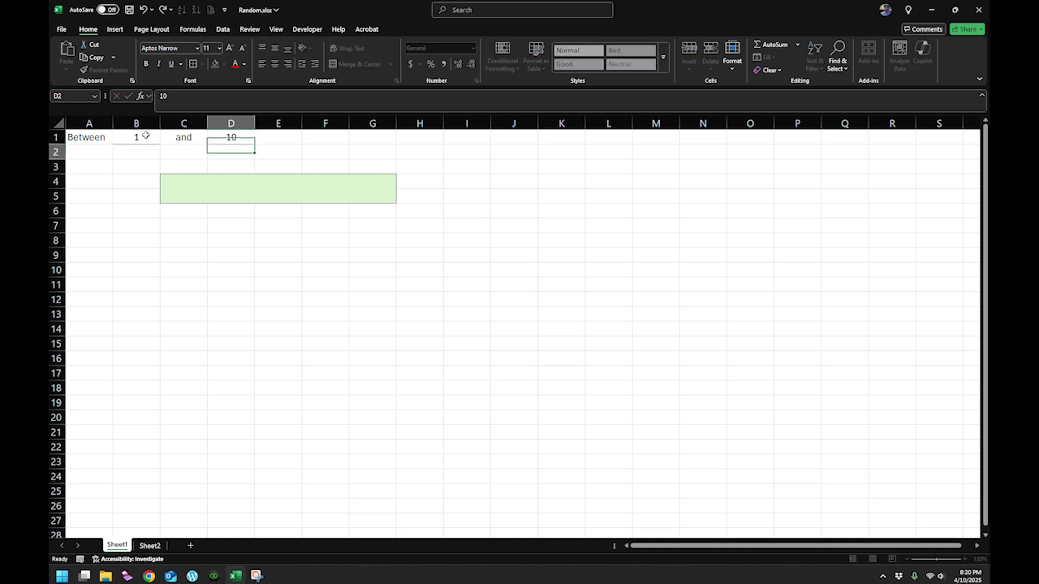
- Enter the formula =RAND() in the merged green cell C4
key(Up)
key(Down)
key(Down)
key(Down)
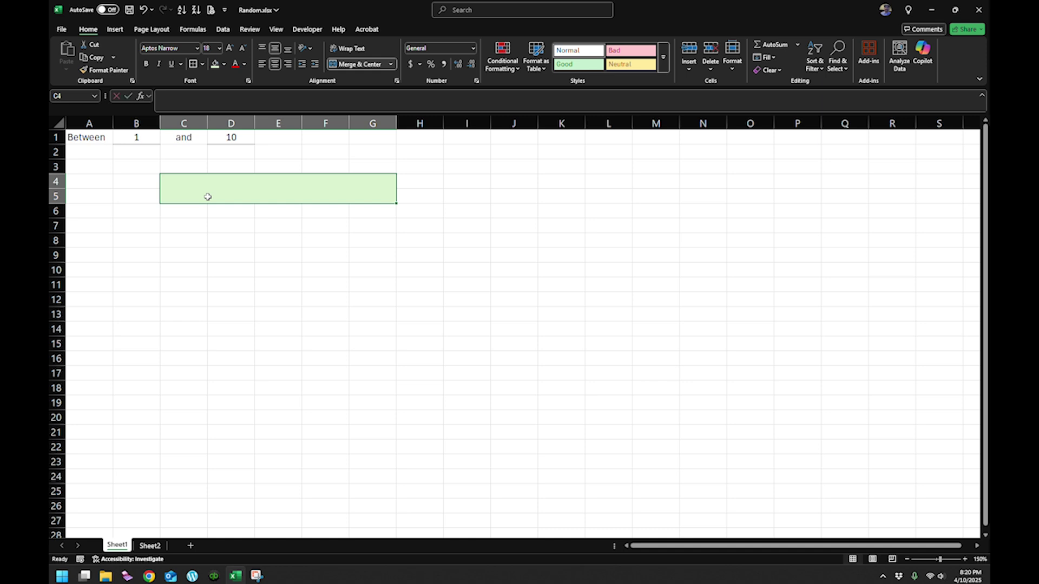
text(=ran)
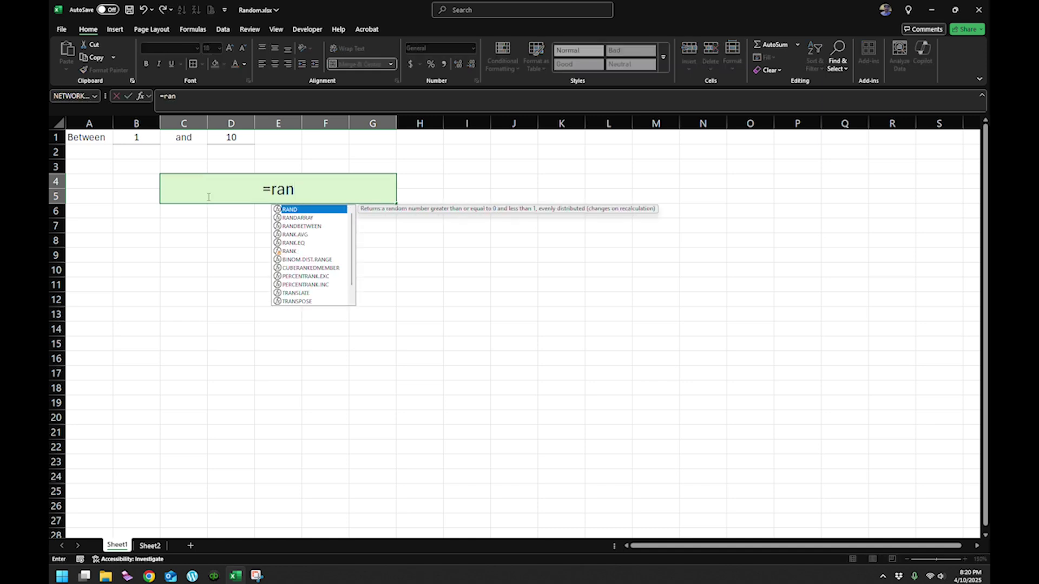
text(d())
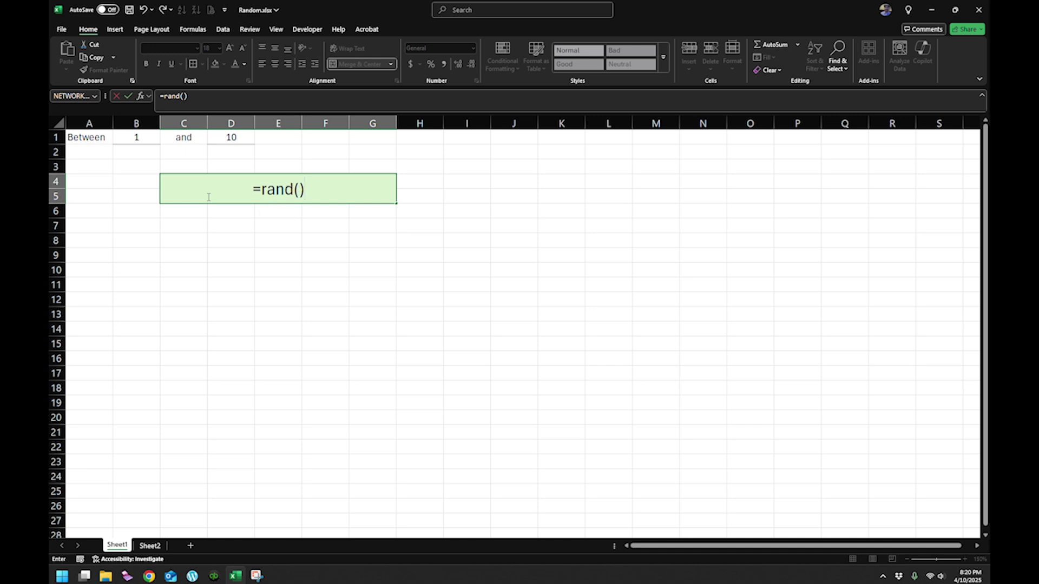
key(Return)
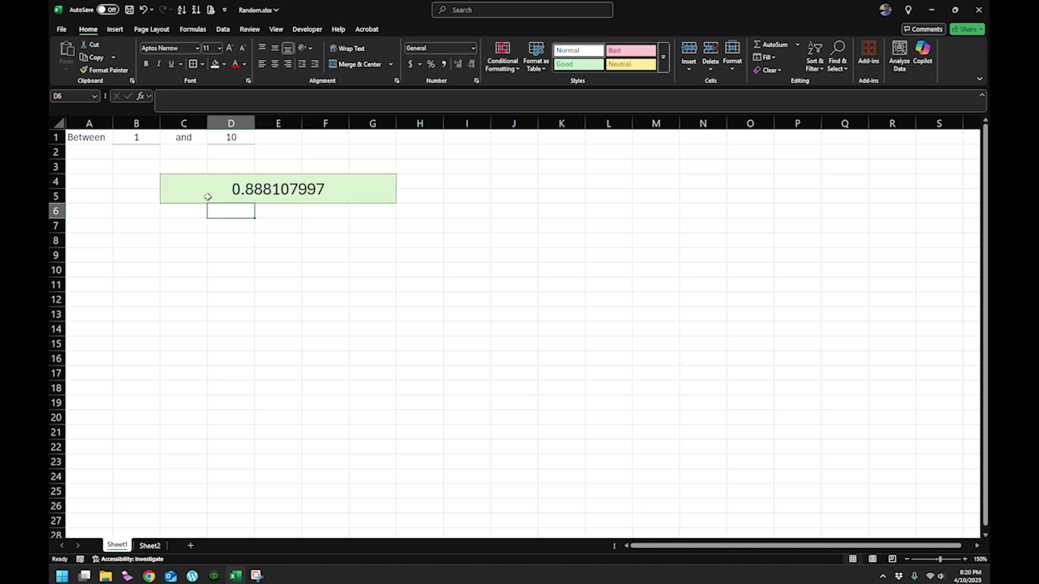
- Select the RAND formula cell C4 and recalculate the workbook several times
click(207, 197)
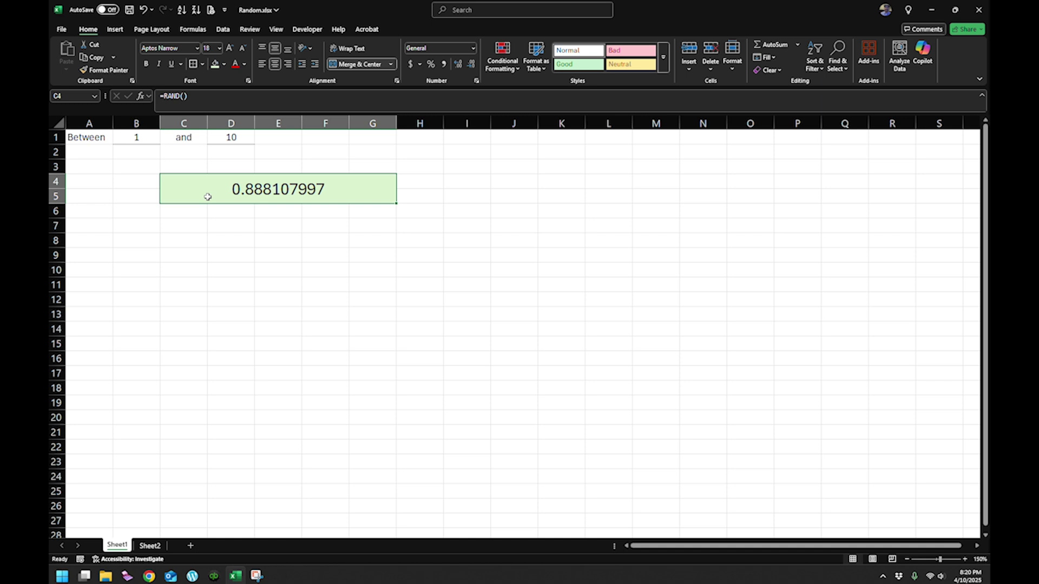
key(F9)
key(F9)
key(F9)
key(F9)
key(F9)
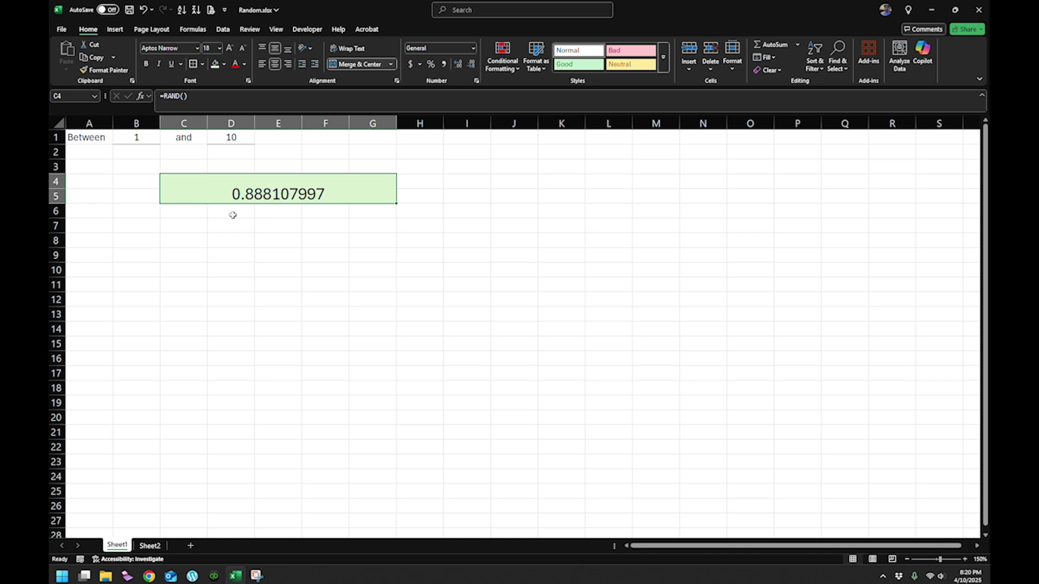
key(F9)
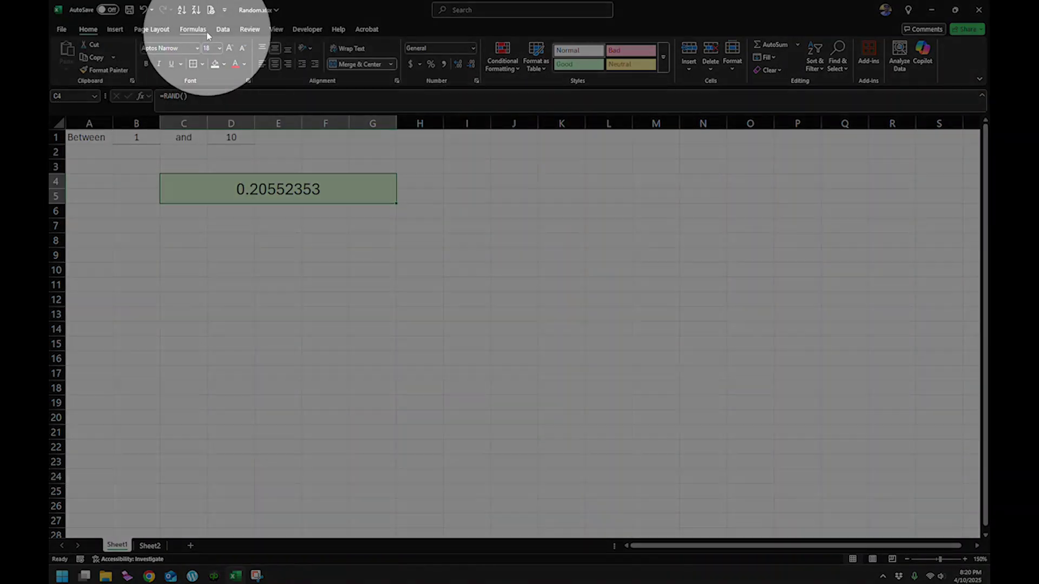
- Generate fresh RAND values in C4 by running the Calculate Now command three times
click(210, 32)
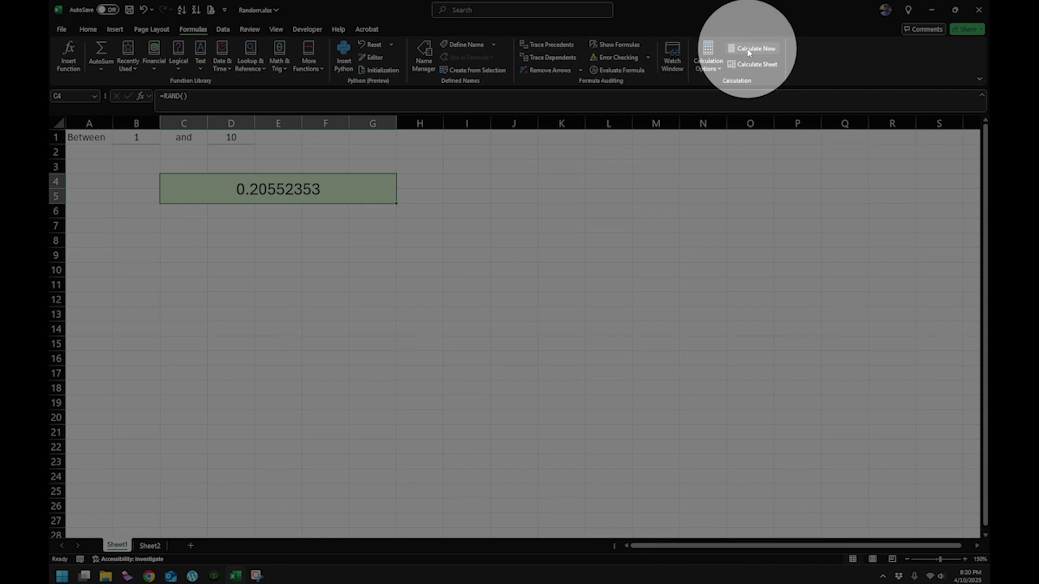
click(748, 52)
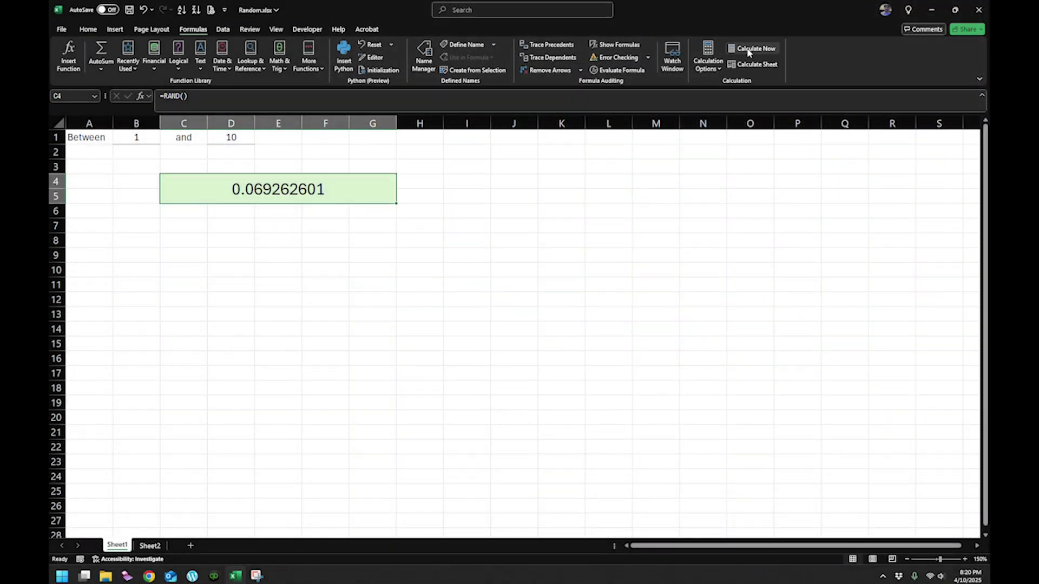
click(749, 52)
click(749, 52)
drag(400, 258, 379, 254)
click(244, 191)
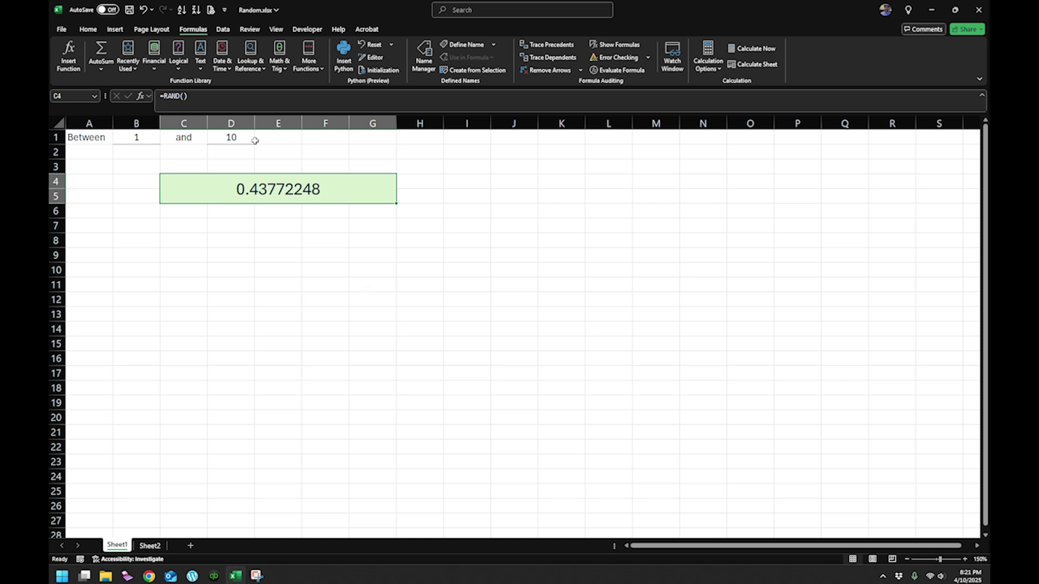
- Replace the formula in the merged cell C4 with =RANDBETWEEN(B1,D1), using B1 as bottom and D1 as top
click(237, 137)
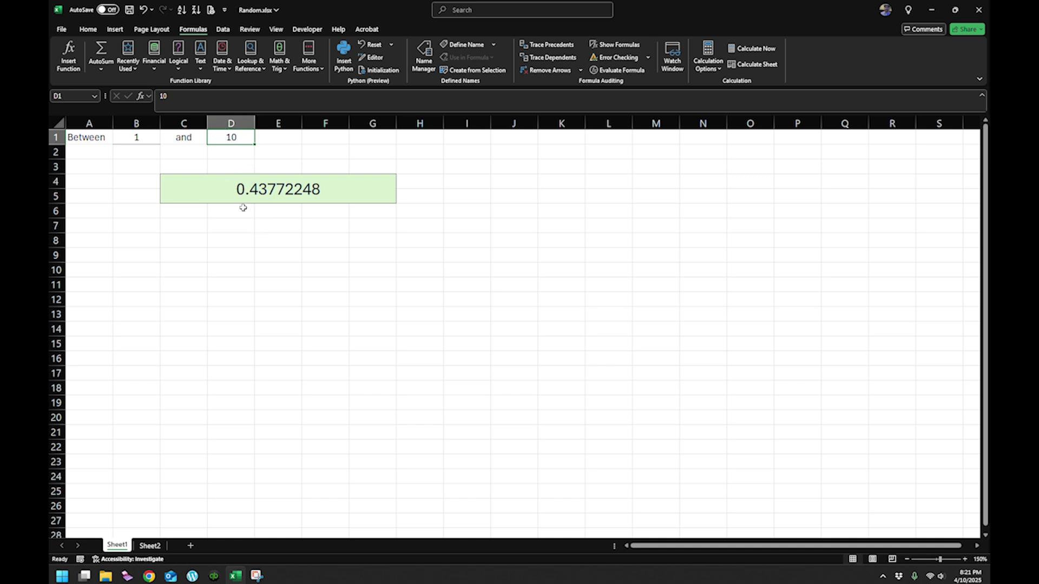
key(Down)
key(Down)
key(Down)
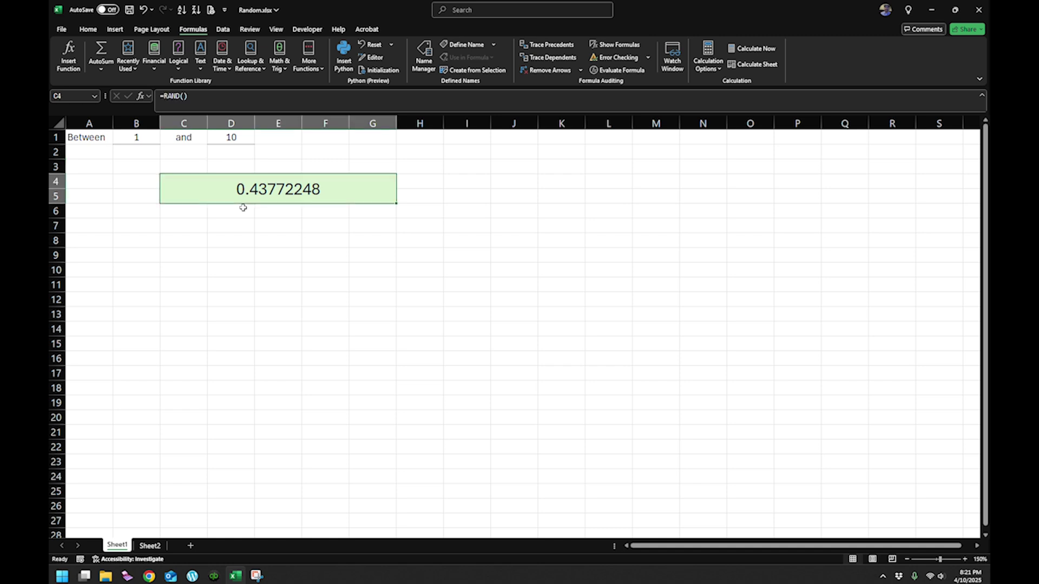
text(=rand)
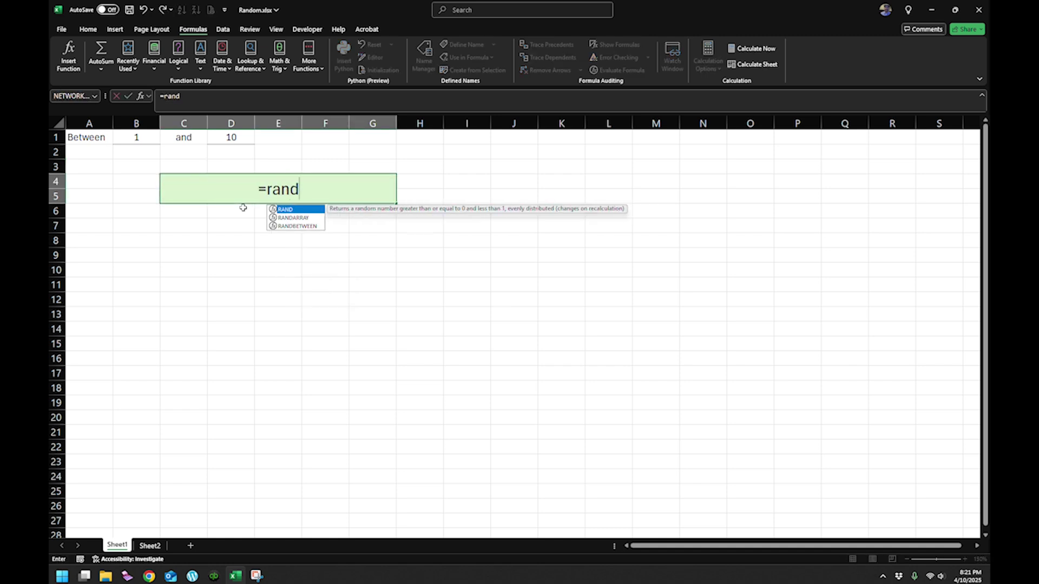
key(Tab)
click(187, 100)
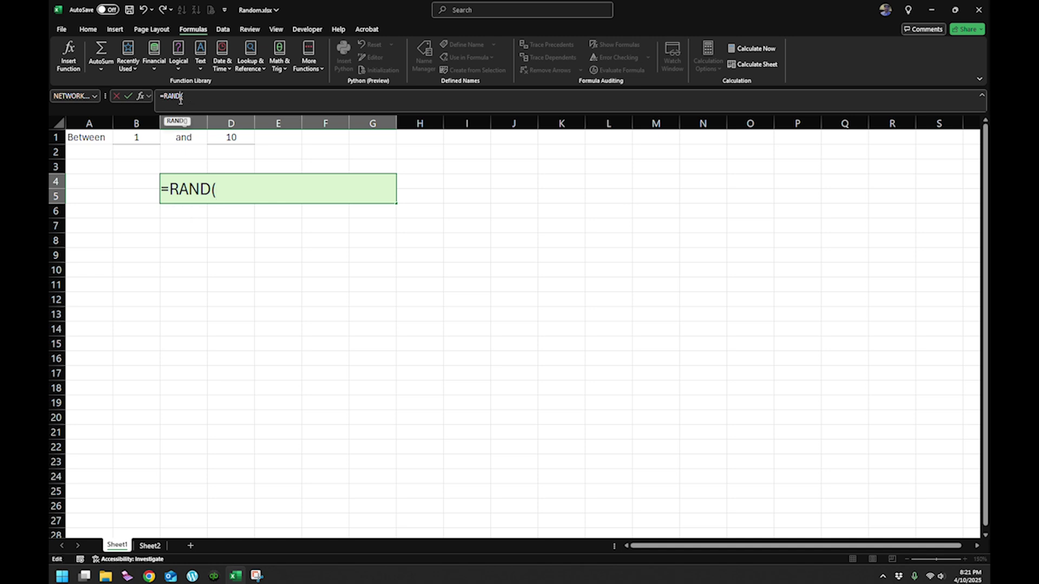
text(b)
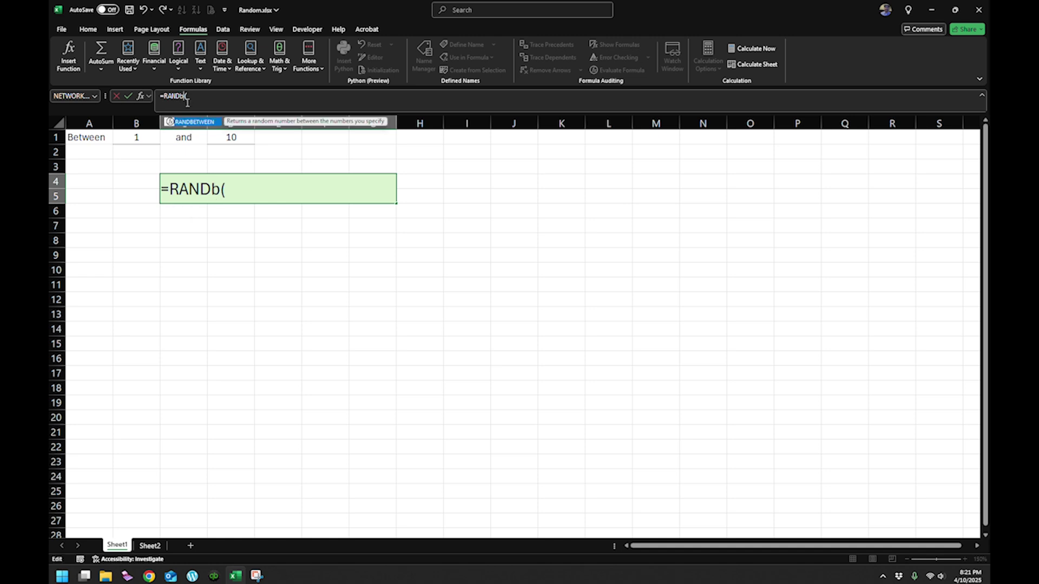
key(Tab)
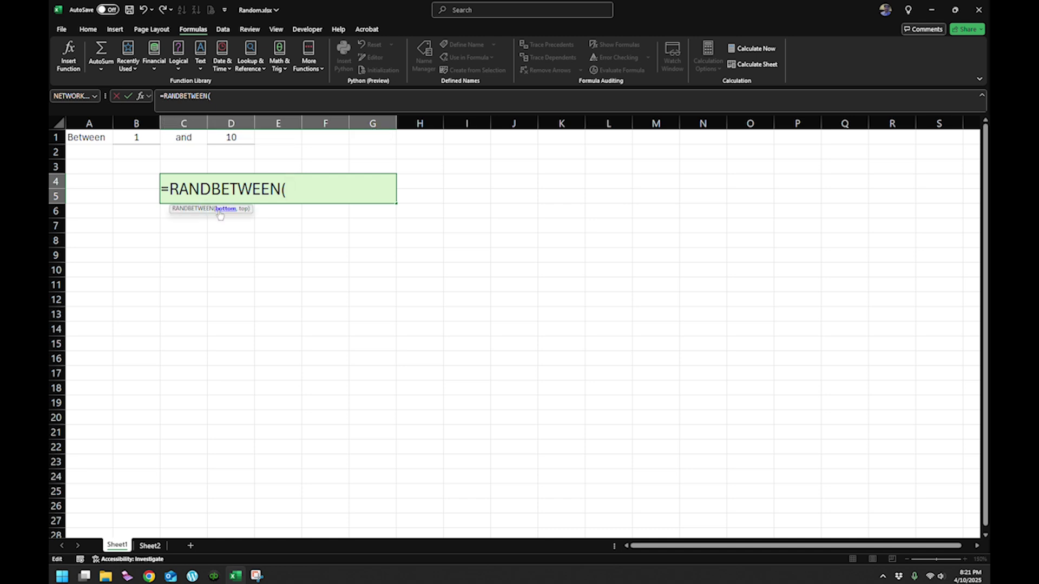
click(146, 137)
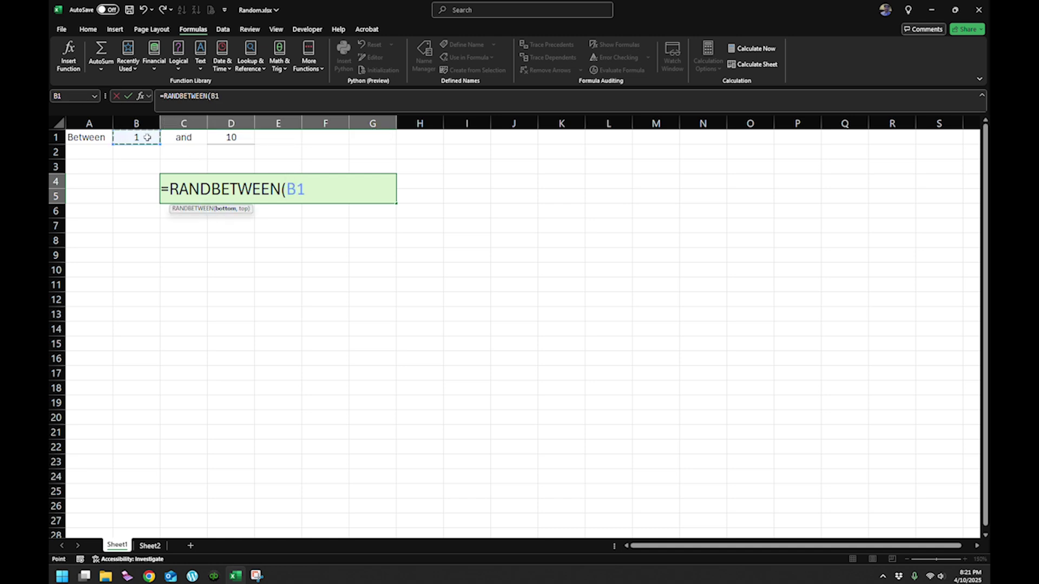
text(,)
click(236, 137)
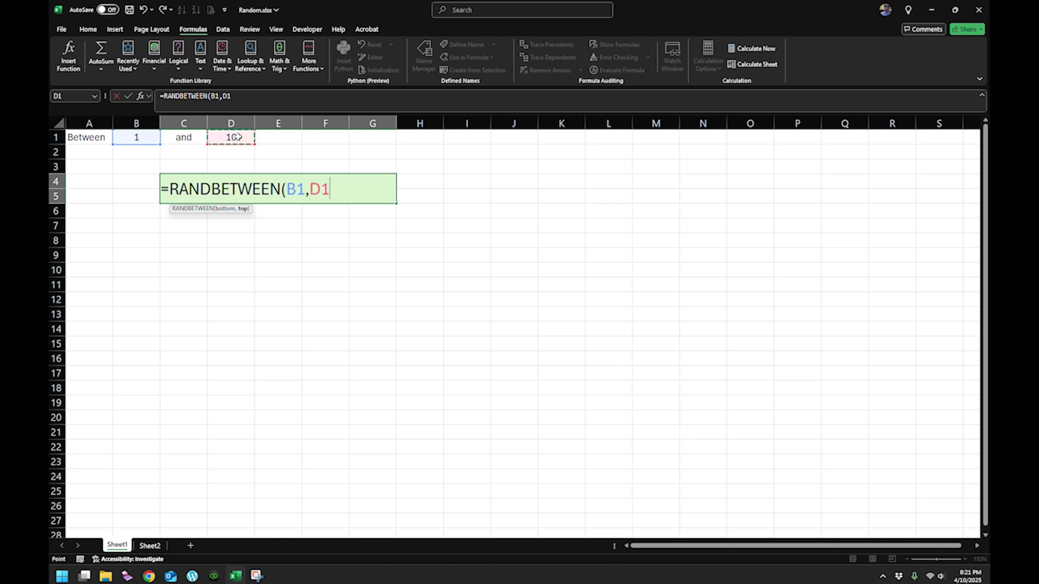
text())
key(ctrl+Return)
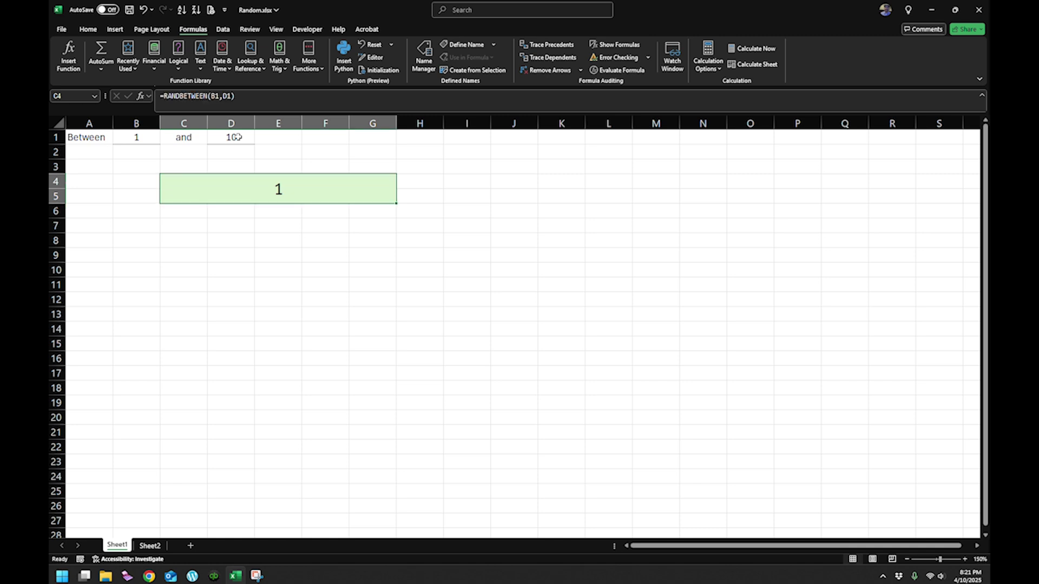
- Recalculate repeatedly to test the RANDBETWEEN result in C4 with limits 1 and 10
key(F9)
key(F9)
key(F9)
key(F9)
key(F9)
key(F9)
key(F9)
key(F9)
key(F9)
key(F9)
key(F9)
key(F9)
key(F9)
key(F9)
key(F9)
key(F9)
key(F9)
key(F9)
key(F9)
key(F9)
key(F9)
key(F9)
- Check the month list on Sheet2, and set the upper limit in D1 of Sheet1 to 12
click(149, 546)
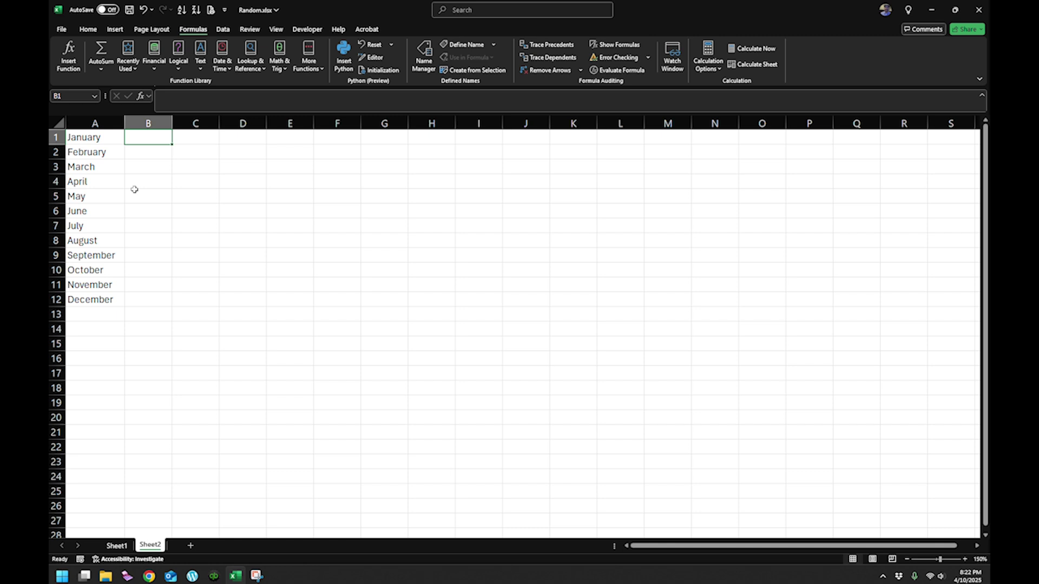
click(126, 547)
click(231, 134)
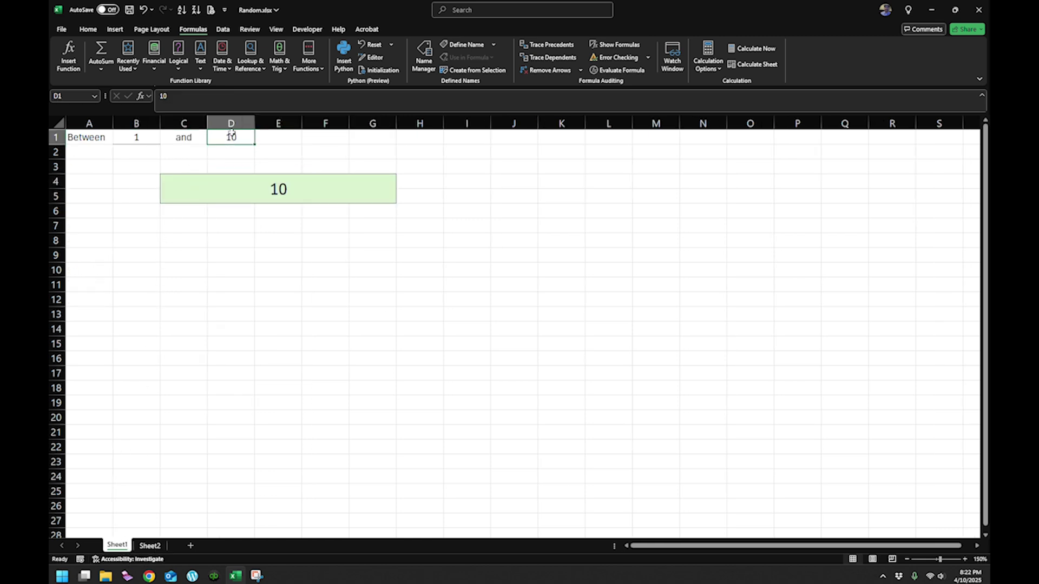
text(12)
key(Return)
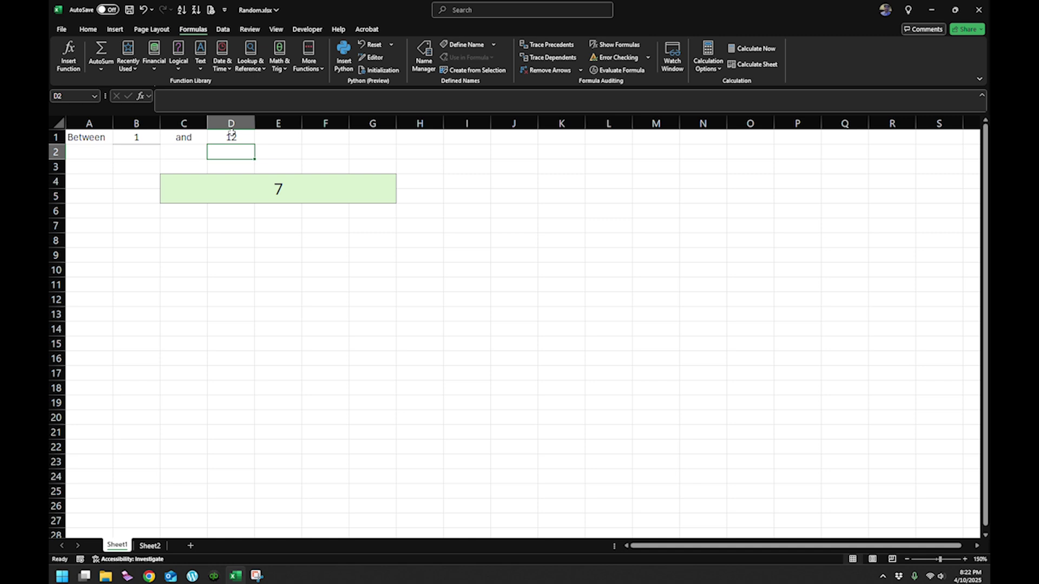
- Recalculate four times to draw random numbers between 1 and 12 in C4
key(F9)
key(F9)
key(F9)
key(F9)
- On Sheet2, enter =RAND() in B1 beside January and fill it down to B12 beside December
click(151, 547)
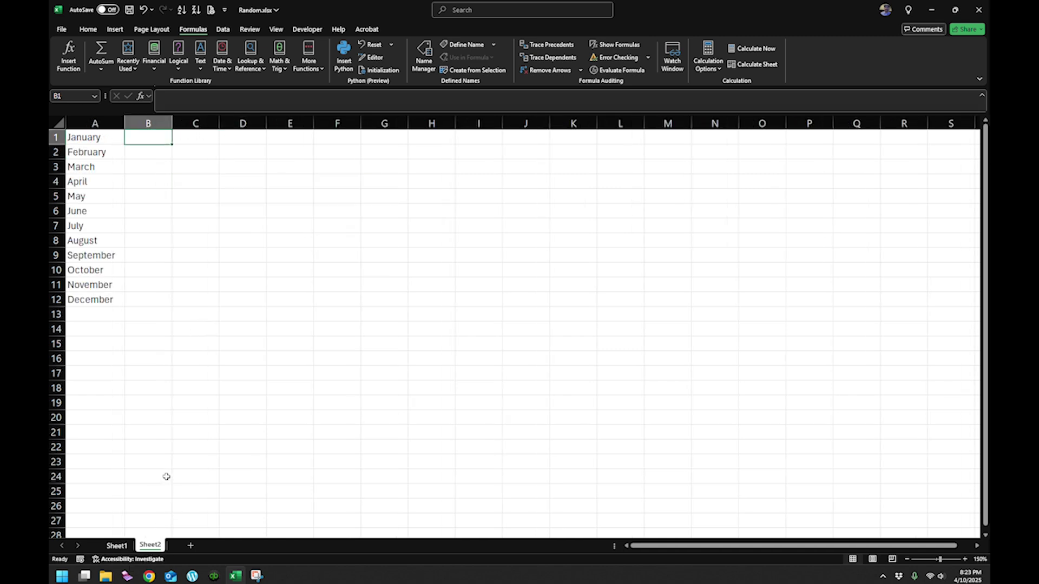
text(=)
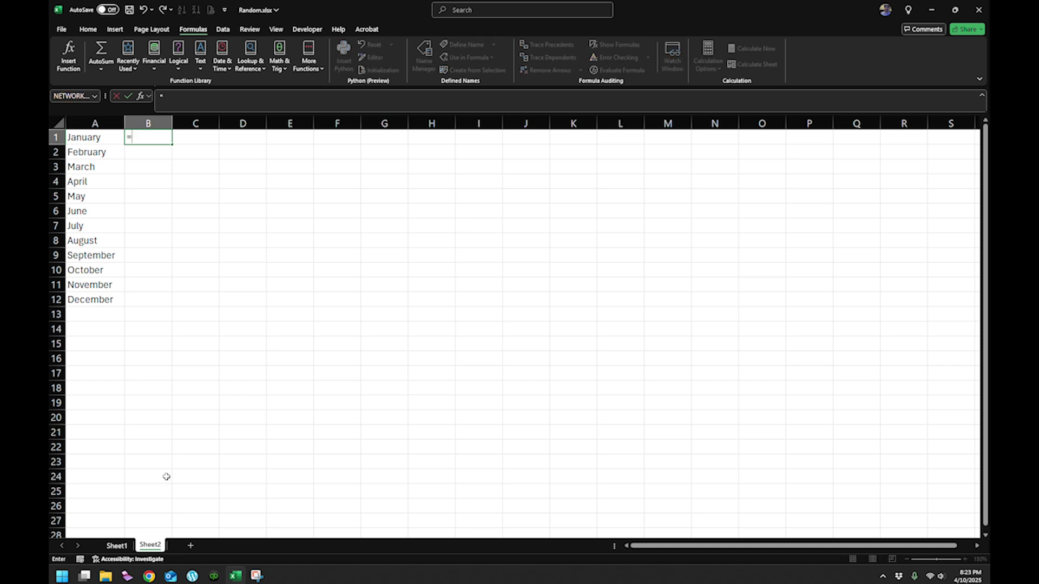
text(rand())
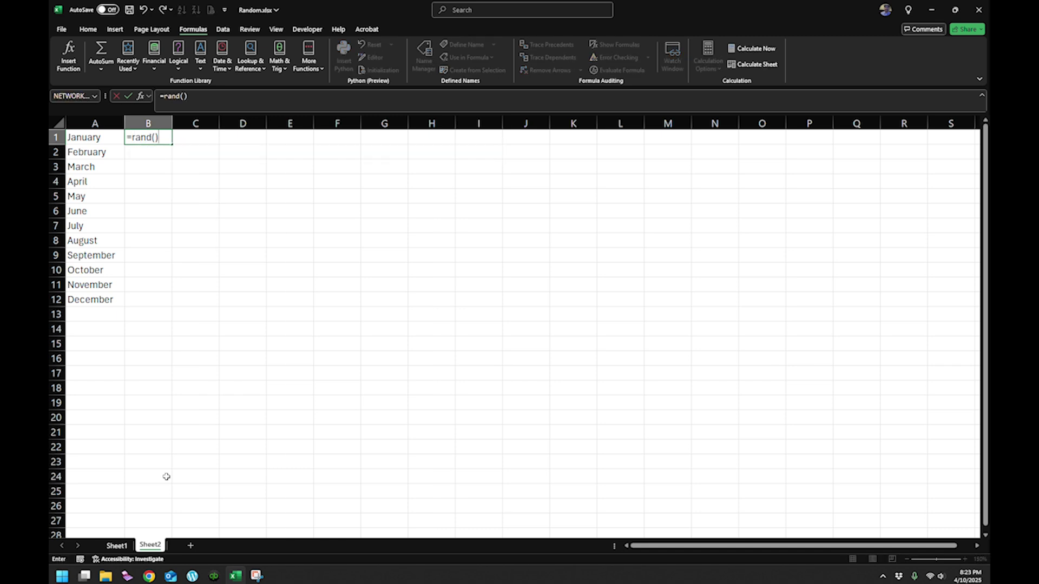
key(Return)
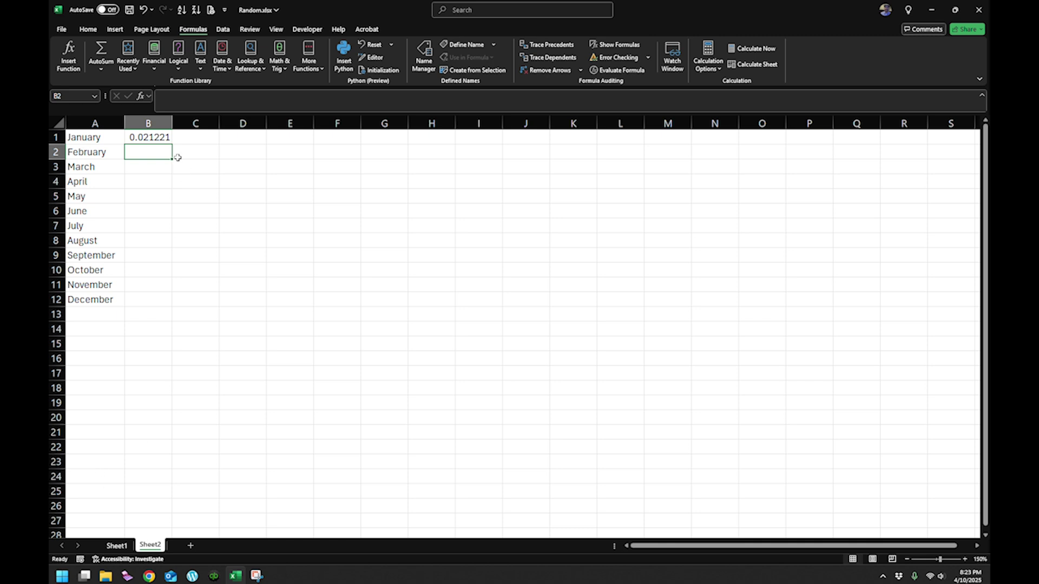
click(154, 137)
drag(171, 144, 171, 306)
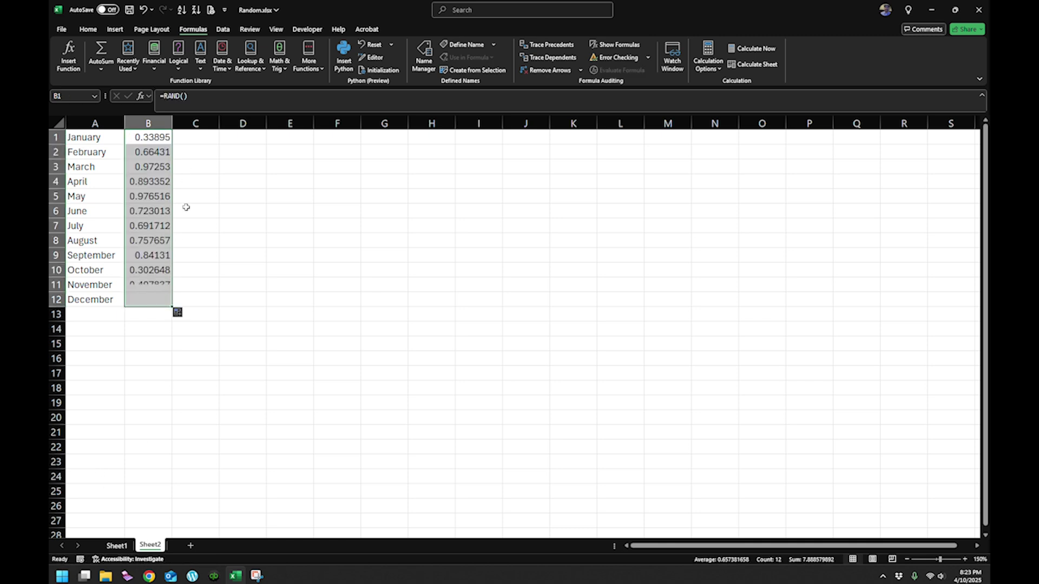
- Enter =RANK(B1,$B$1:$B$12) in C1 to rank January's random value against the whole list
double_click(200, 142)
text(=)
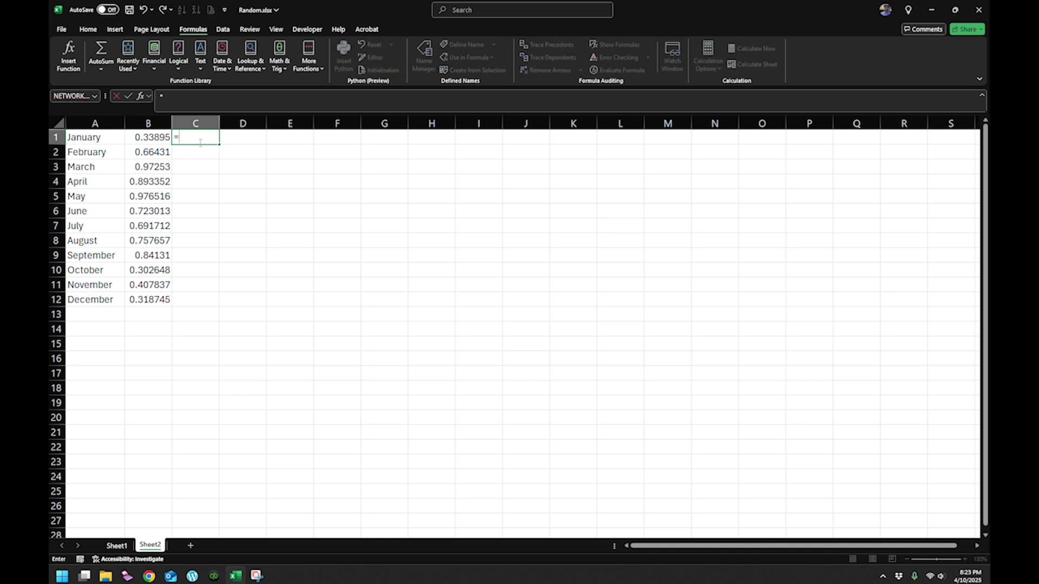
text(rank)
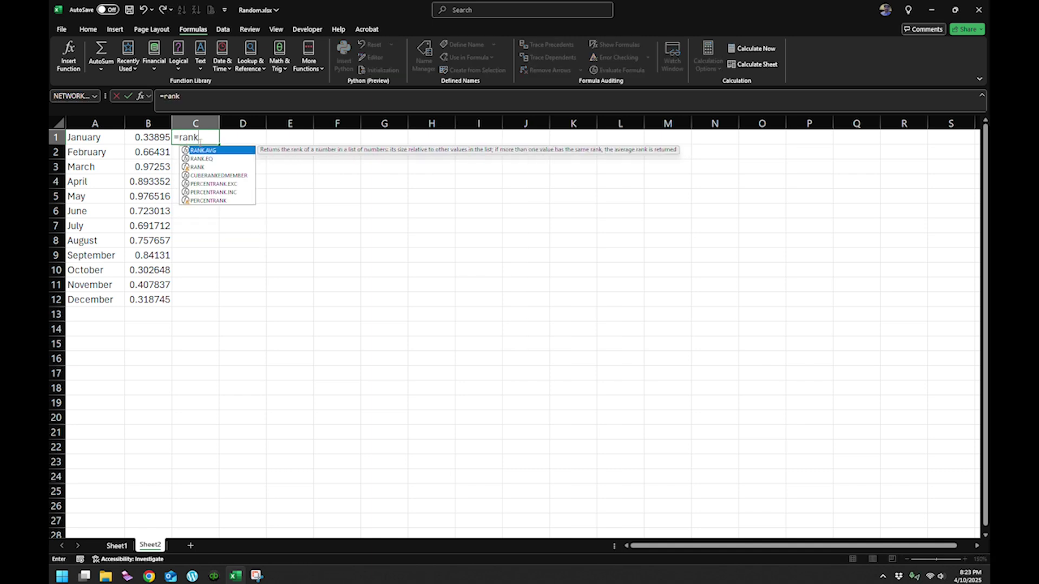
text(()
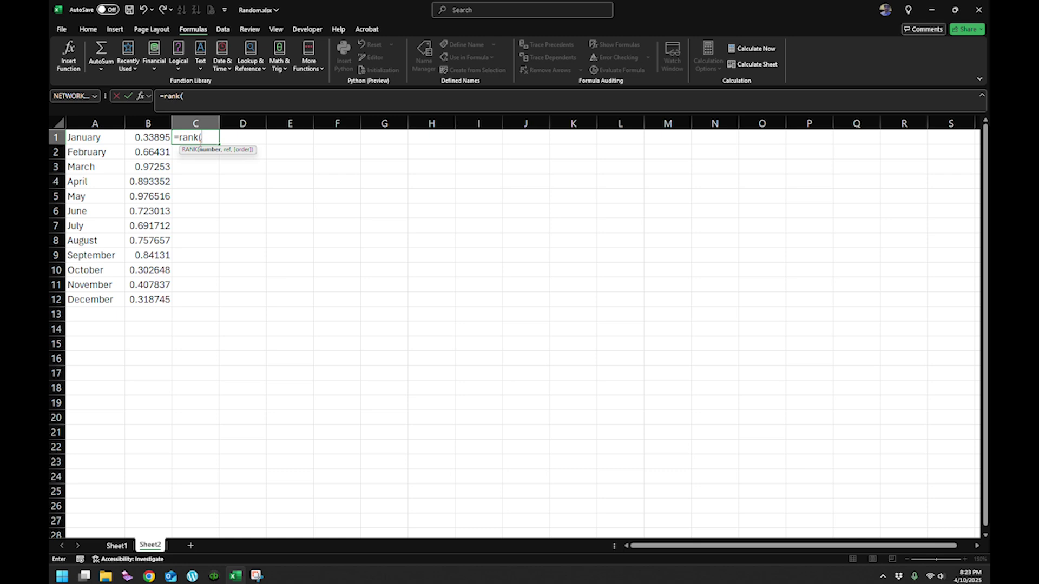
key(Left)
text(,)
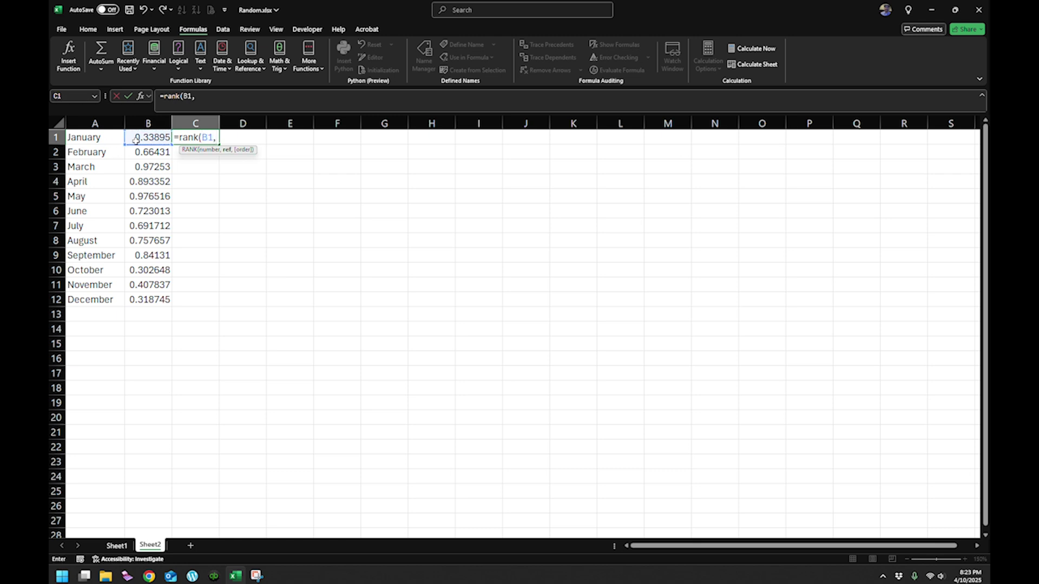
drag(142, 137, 124, 307)
key(F4)
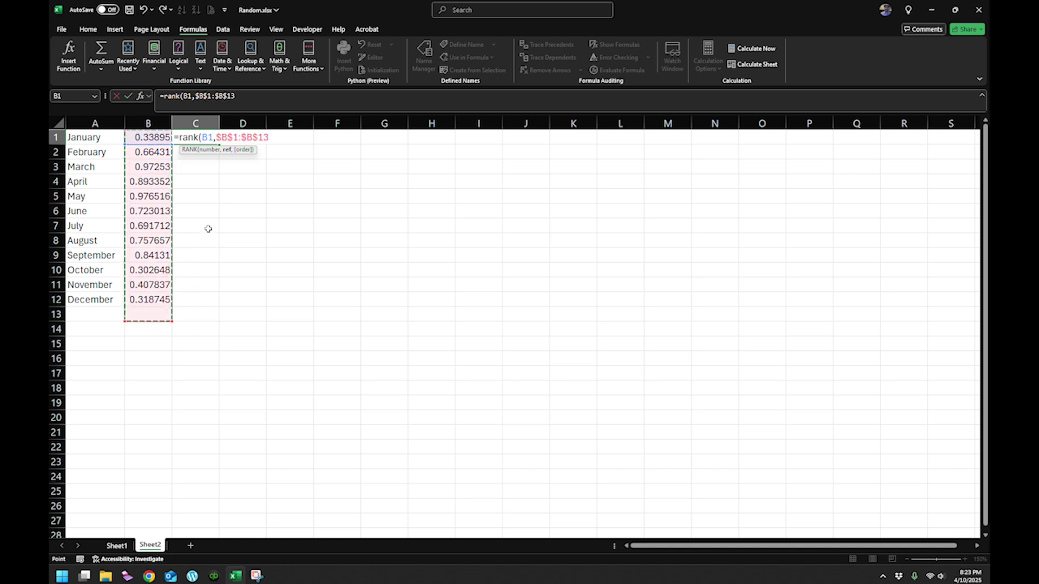
click(237, 97)
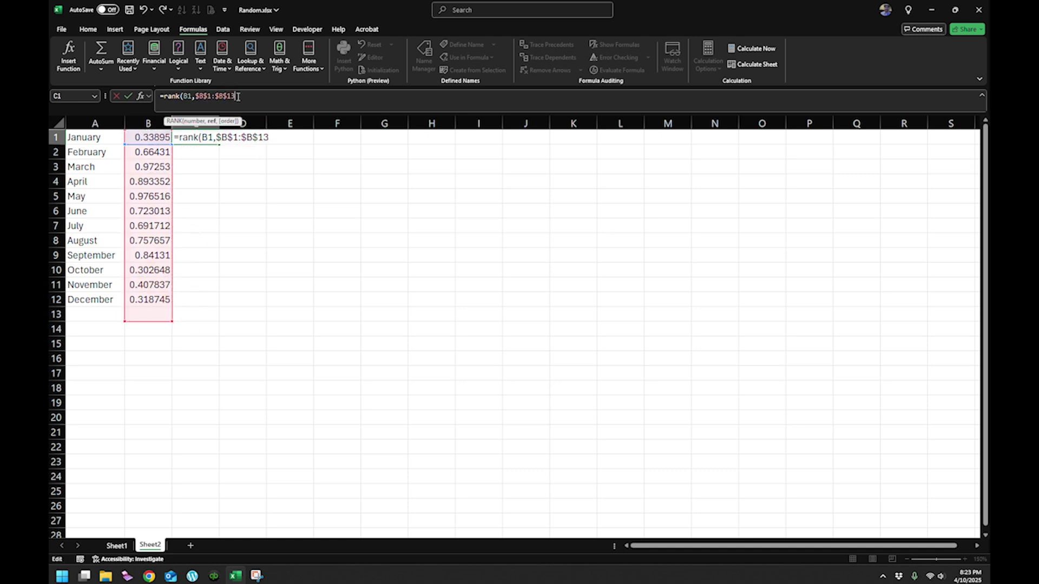
key(BackSpace)
text(2)
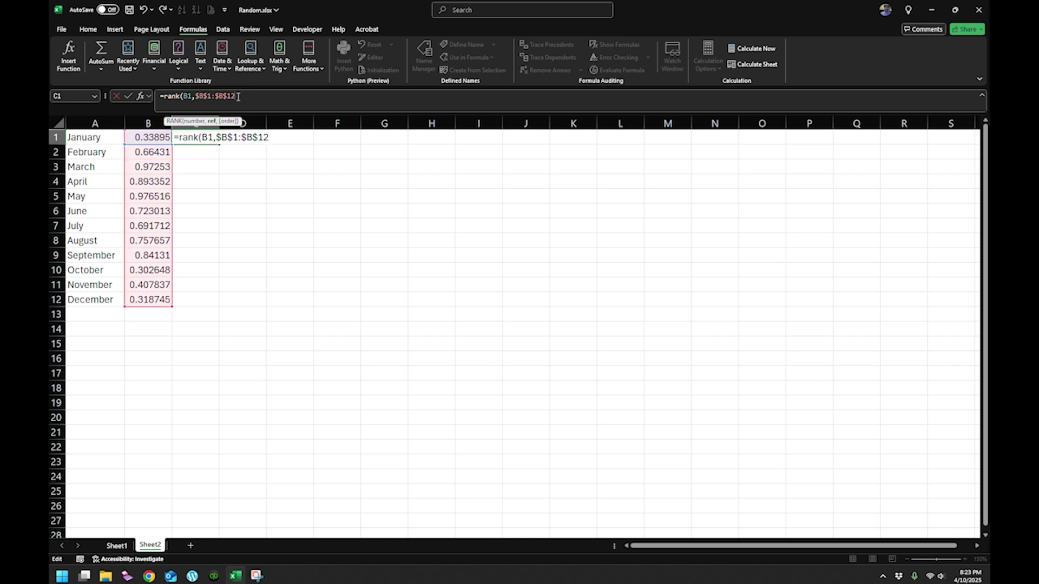
text())
key(Return)
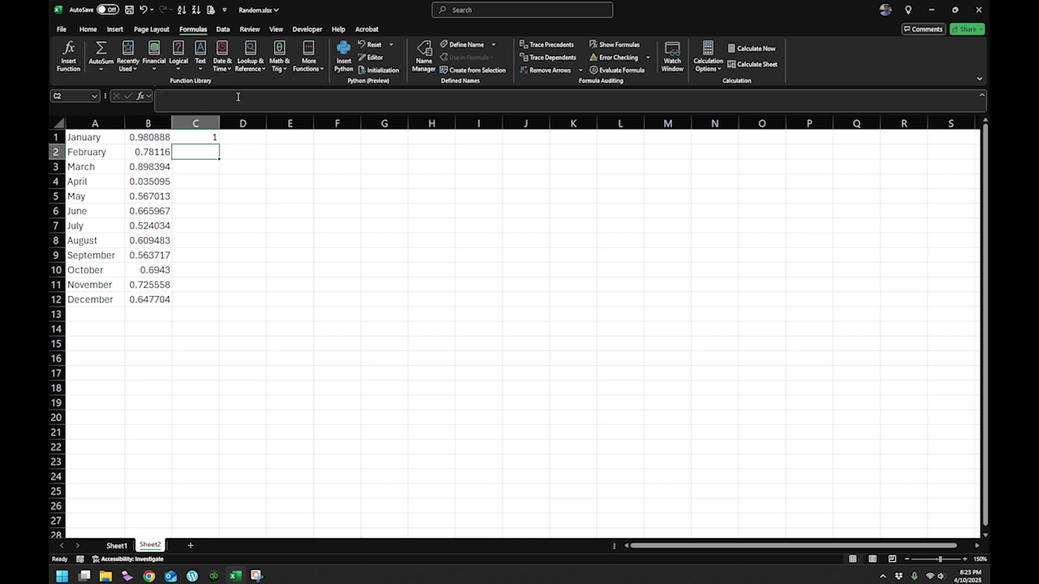
- Add 1 as the order argument of the RANK formula in C1 so that it ranks in ascending order
click(195, 137)
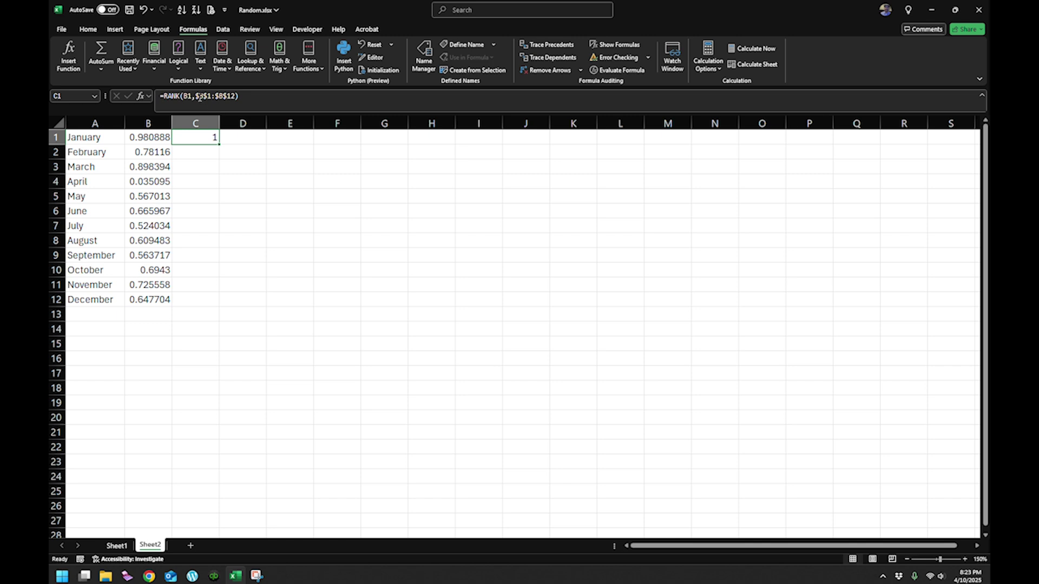
click(200, 97)
click(236, 96)
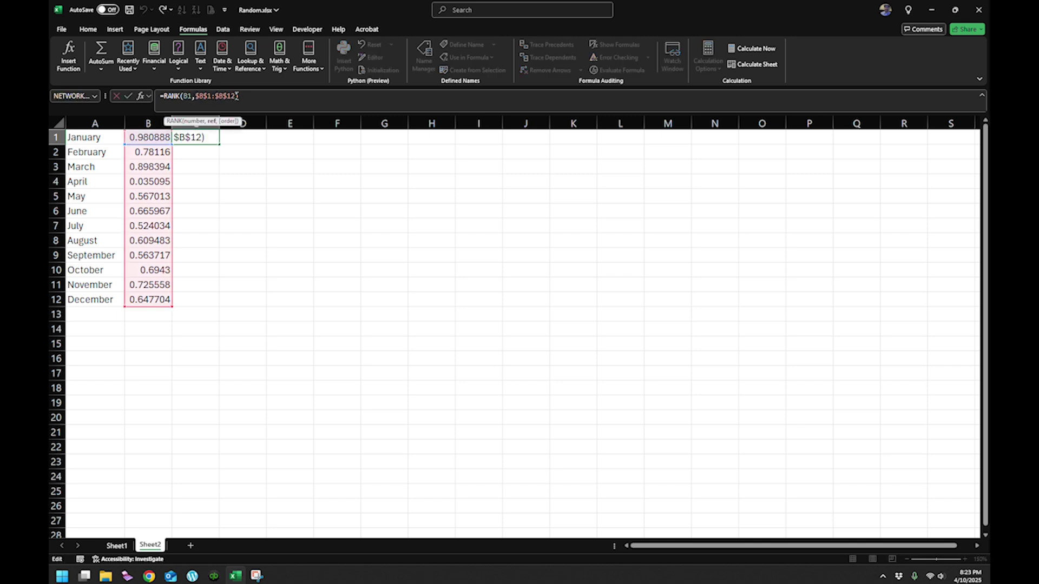
text(,1)
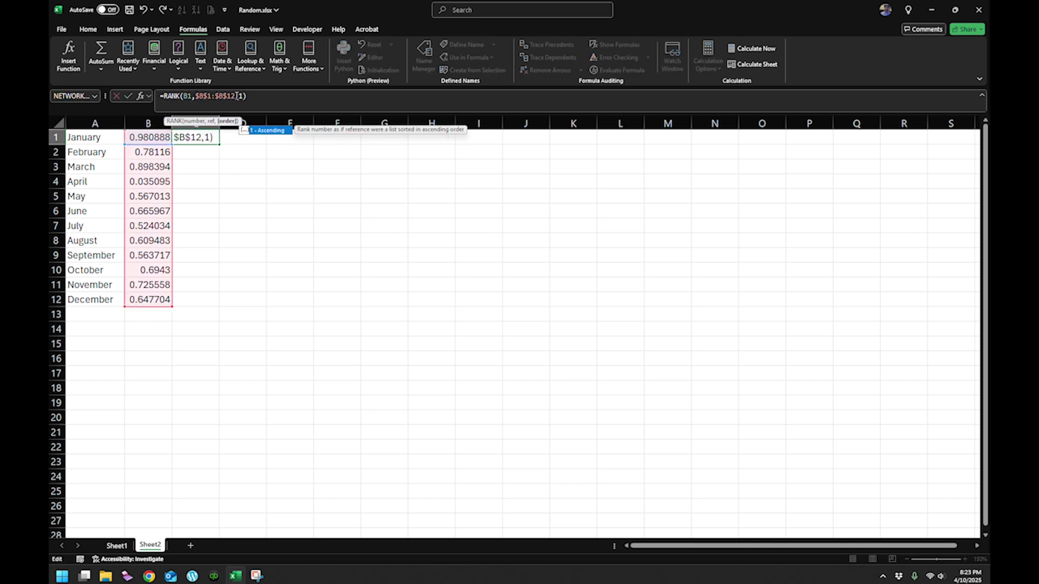
key(Return)
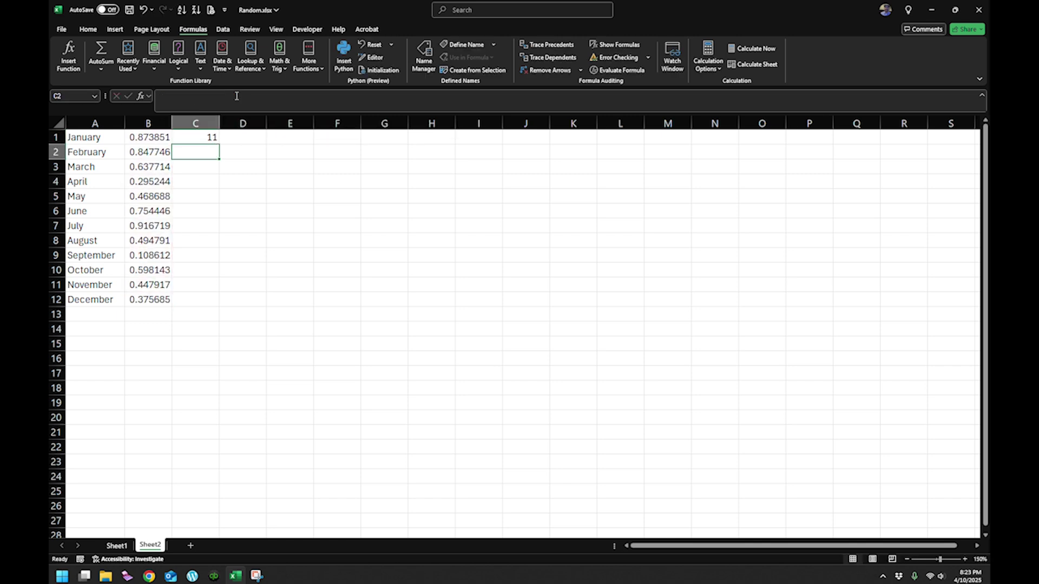
- Fill the RANK formula from C1 down to C12 beside December
click(208, 137)
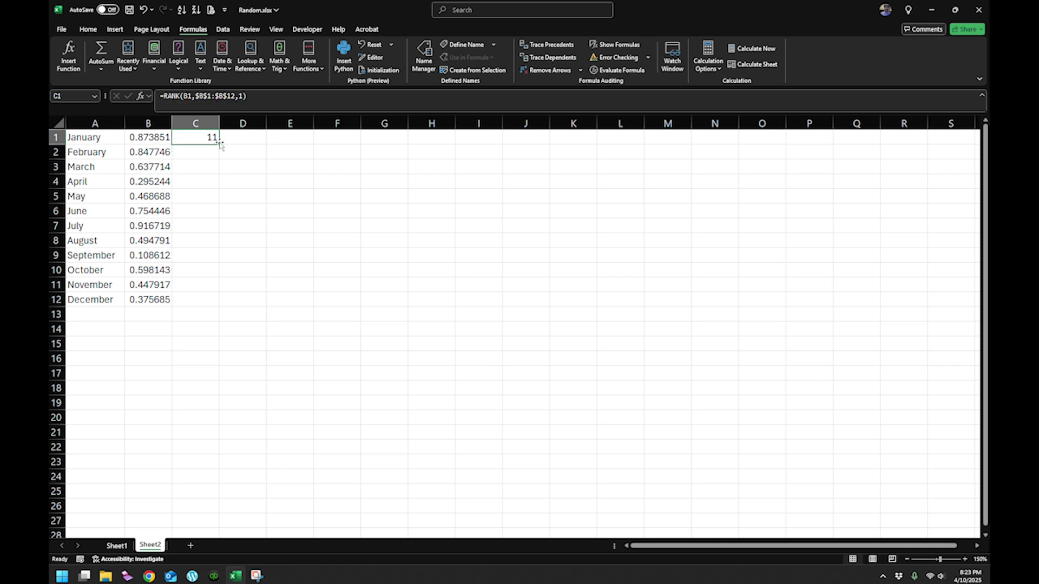
click(220, 144)
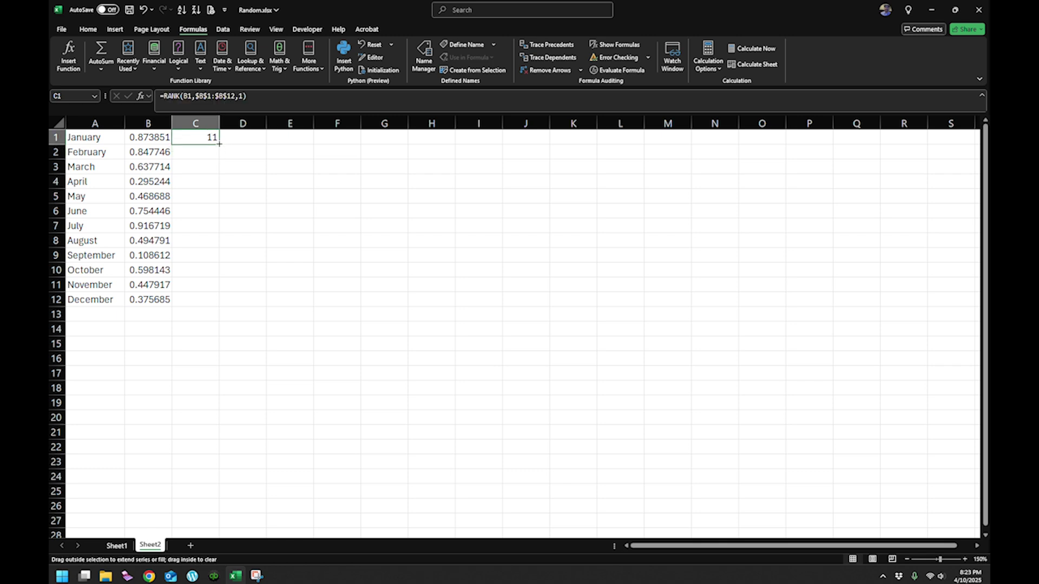
double_click(220, 144)
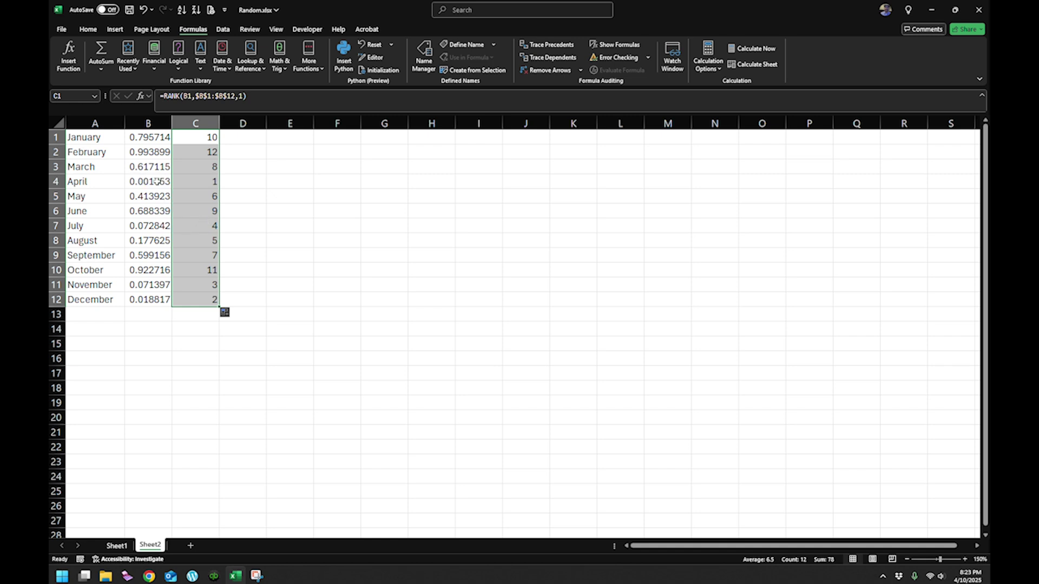
- Recalculate the sheet seven times to reshuffle the month ranks in C1:C12
click(204, 178)
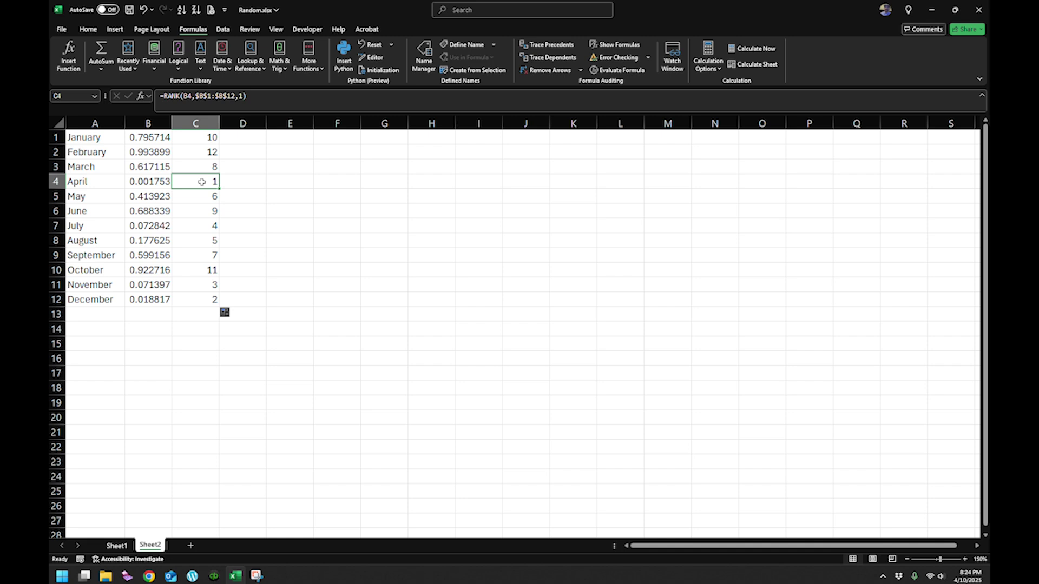
key(F9)
key(F9)
key(F9)
key(F9)
key(F9)
key(F9)
key(F9)
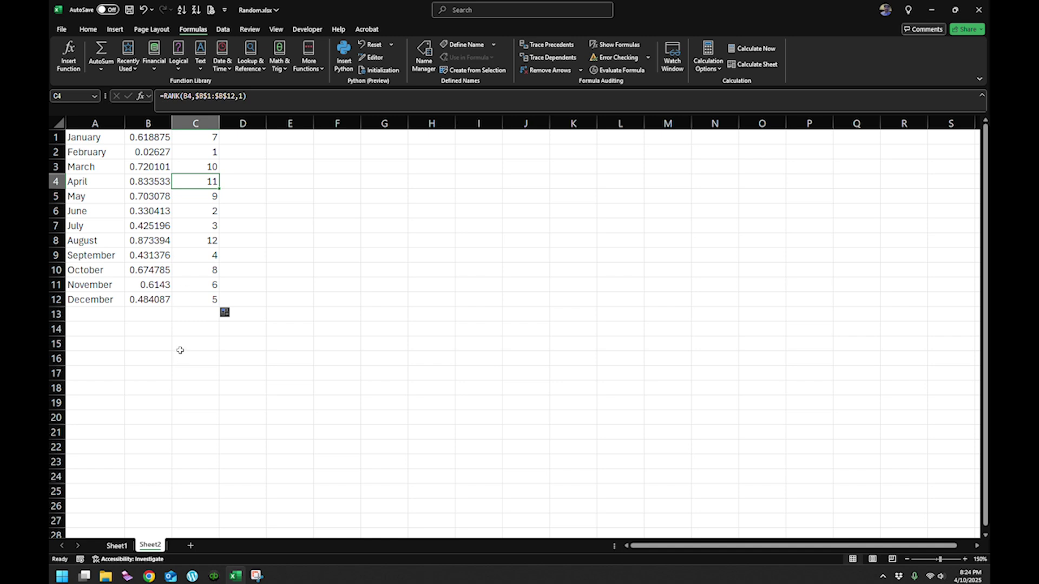
- Check which months hold ranks 1, 2 and 3 in column C
click(200, 157)
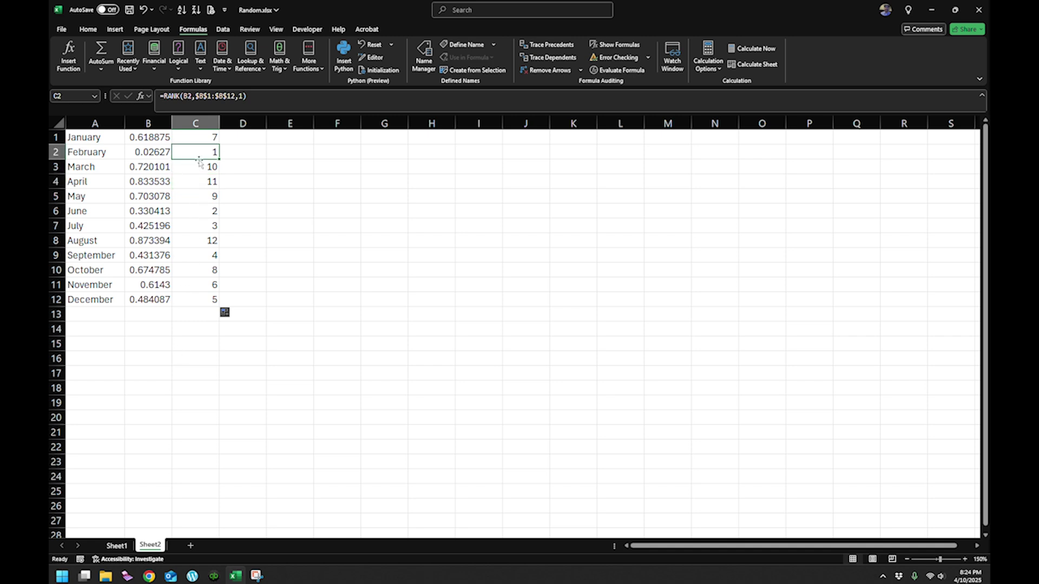
click(202, 214)
mouse_move(201, 214)
mouse_down()
mouse_move(201, 241)
mouse_move(201, 227)
mouse_up()
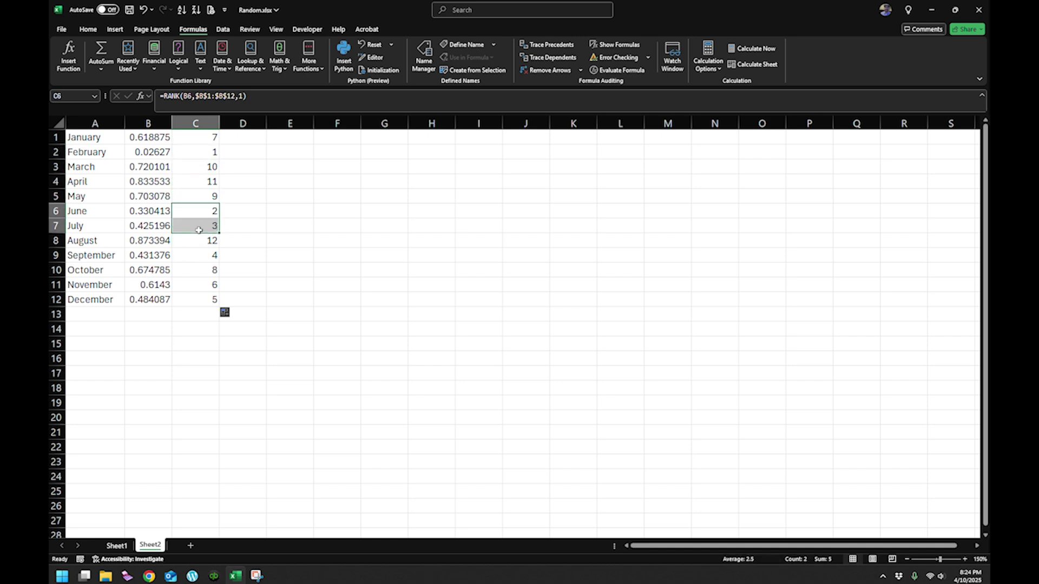
- Recalculate the random values again and check which months take the first three positions
click(394, 282)
key(F9)
key(F9)
key(F9)
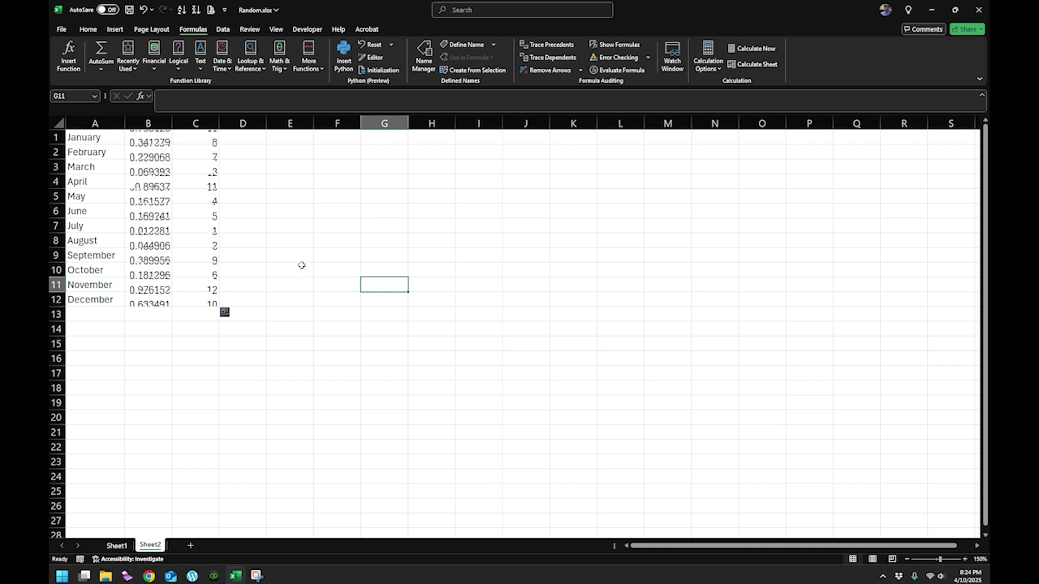
drag(219, 284, 219, 302)
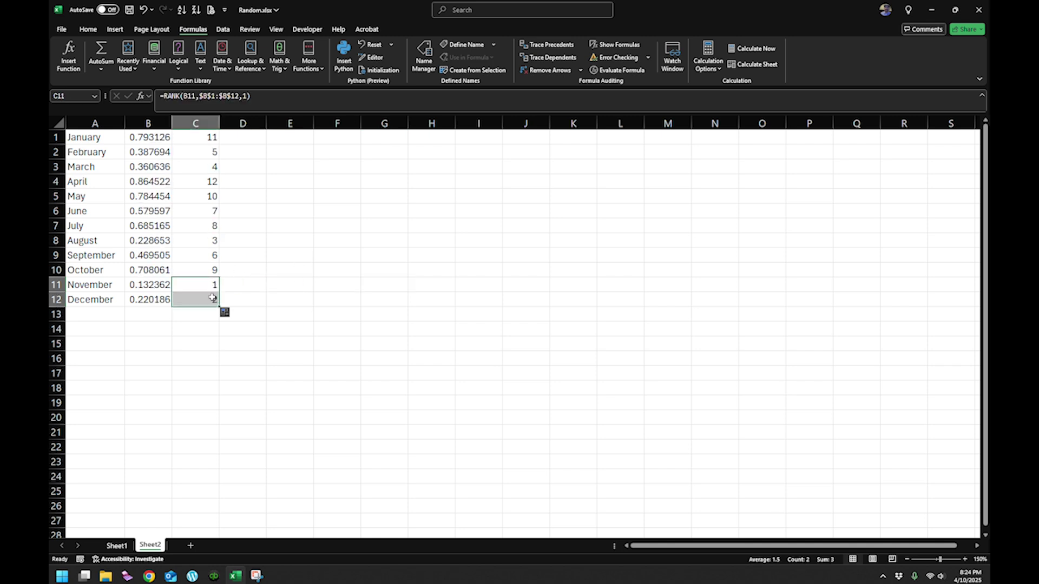
click(208, 237)
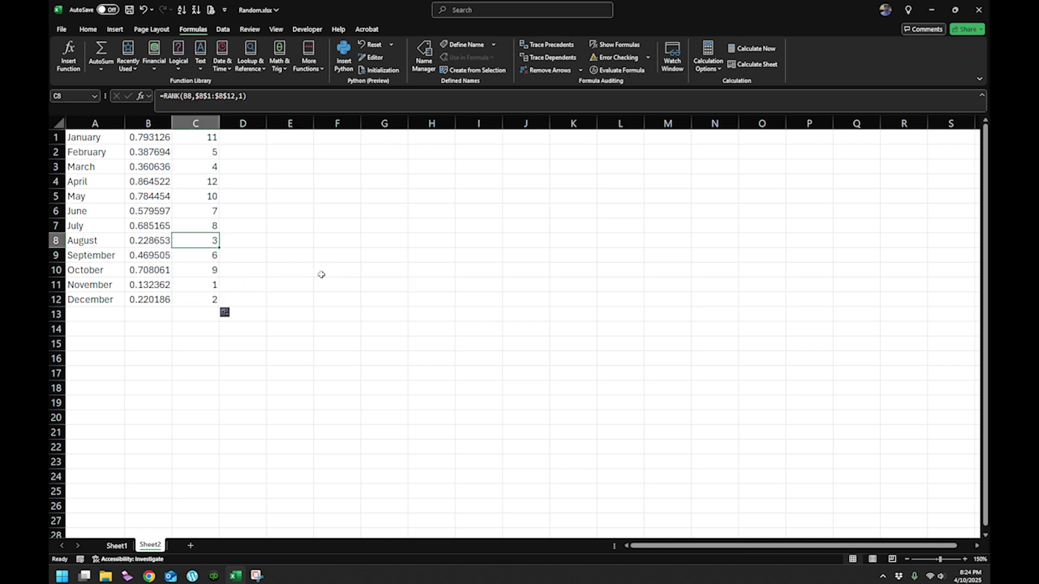
- Replace the months January to May in A1:A5 with five people's first names
key(ctrl+Home)
key(F9)
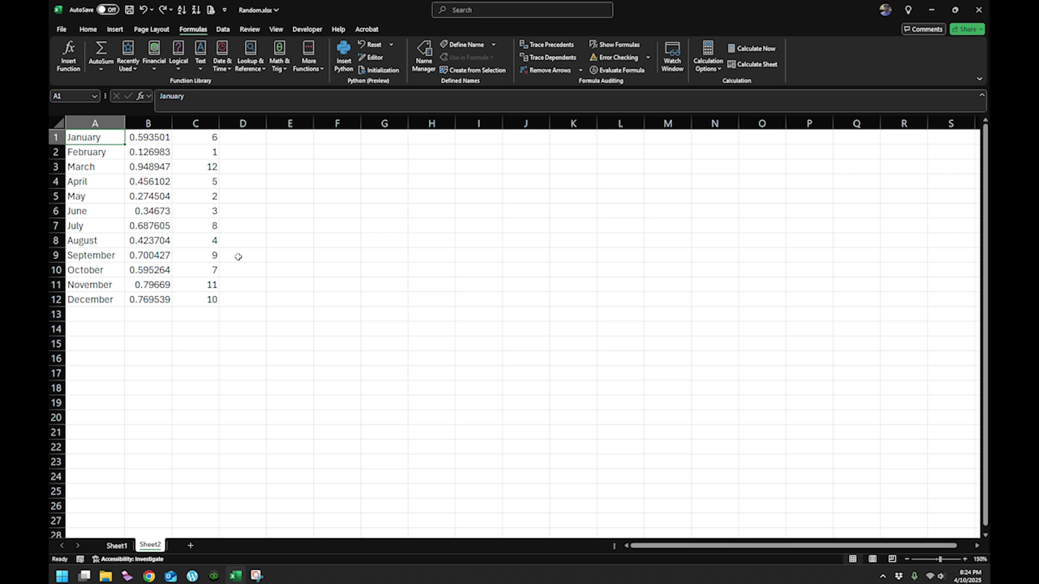
text(Jeff)
key(Return)
text(B)
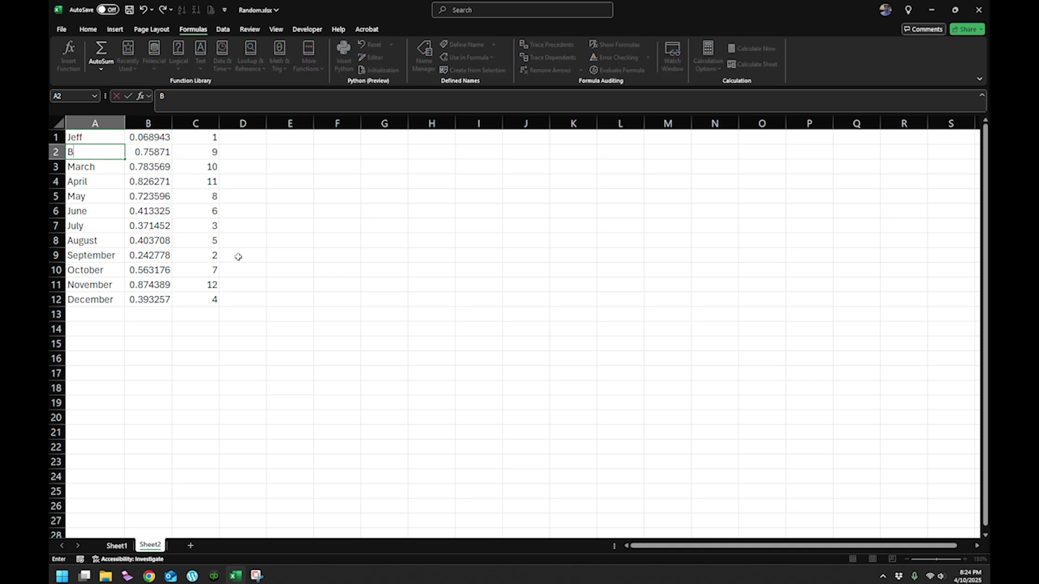
text(etty)
key(Return)
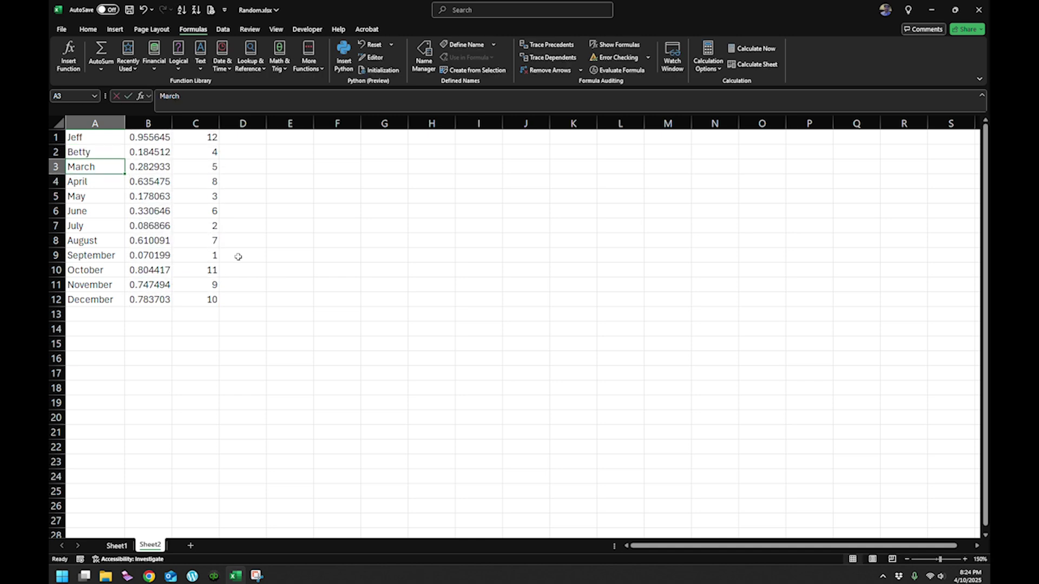
text(Liam)
key(Return)
text(Ell)
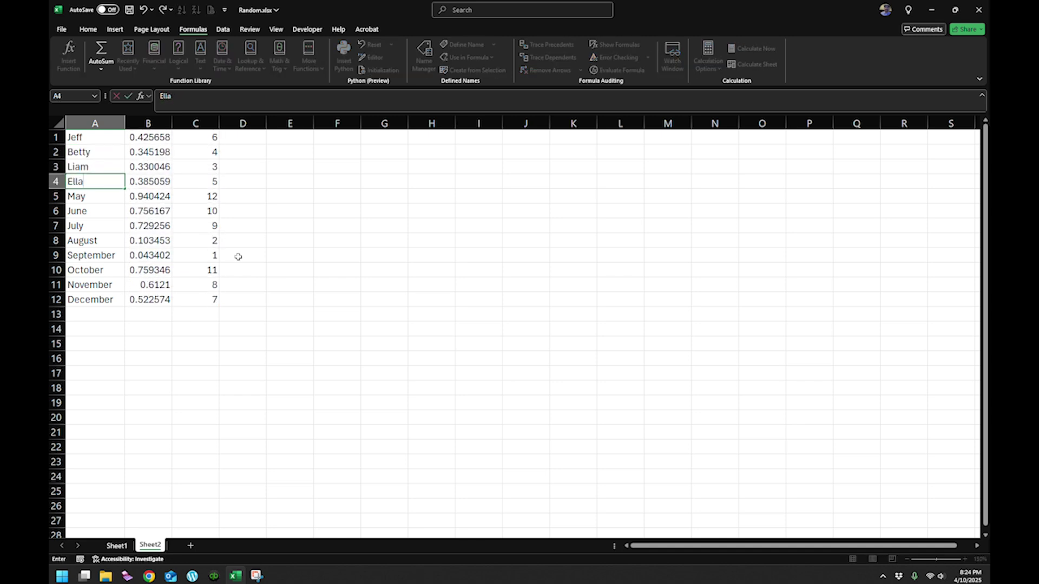
text(a)
key(Return)
text(Gus)
key(Return)
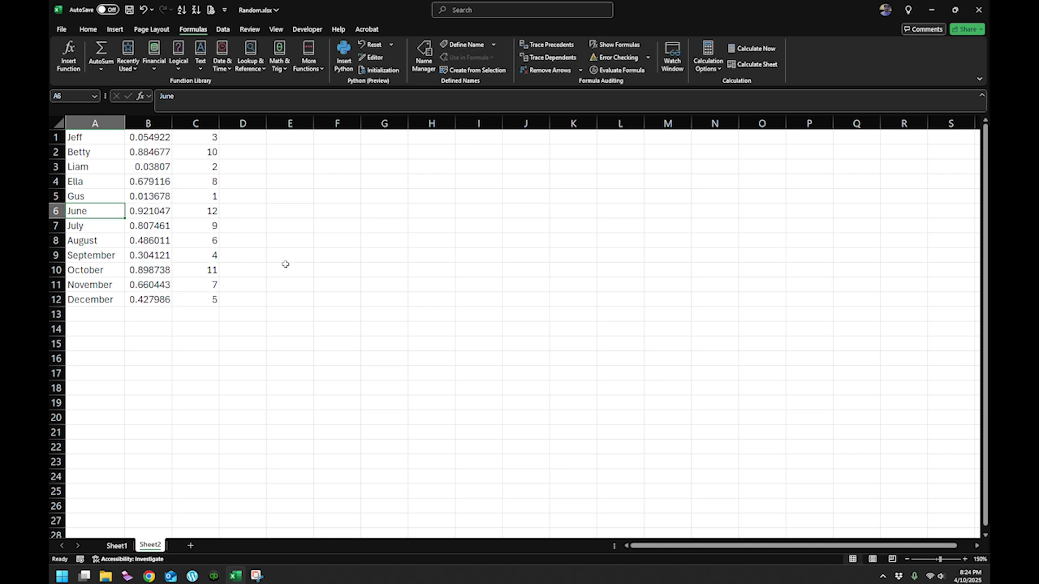
- Delete rows 6 to 12, which hold the remaining months June to December
drag(57, 211, 81, 300)
right_click(129, 279)
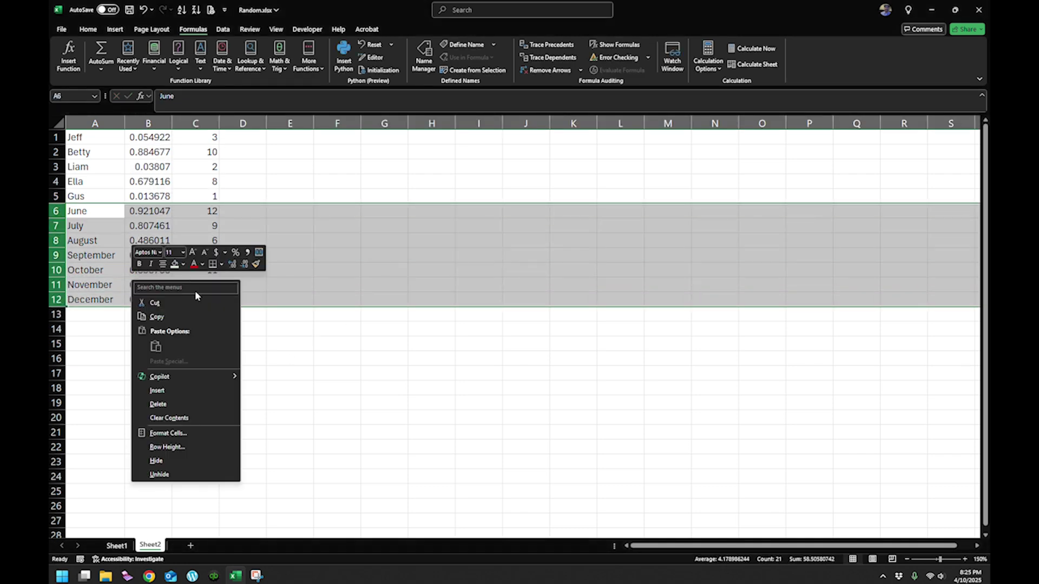
click(184, 410)
click(208, 356)
- Examine the range referenced by the RANK formulas in C4 and C3 after the row deletion
key(Up)
key(Up)
key(Up)
key(Up)
key(Up)
key(Up)
key(Up)
click(184, 184)
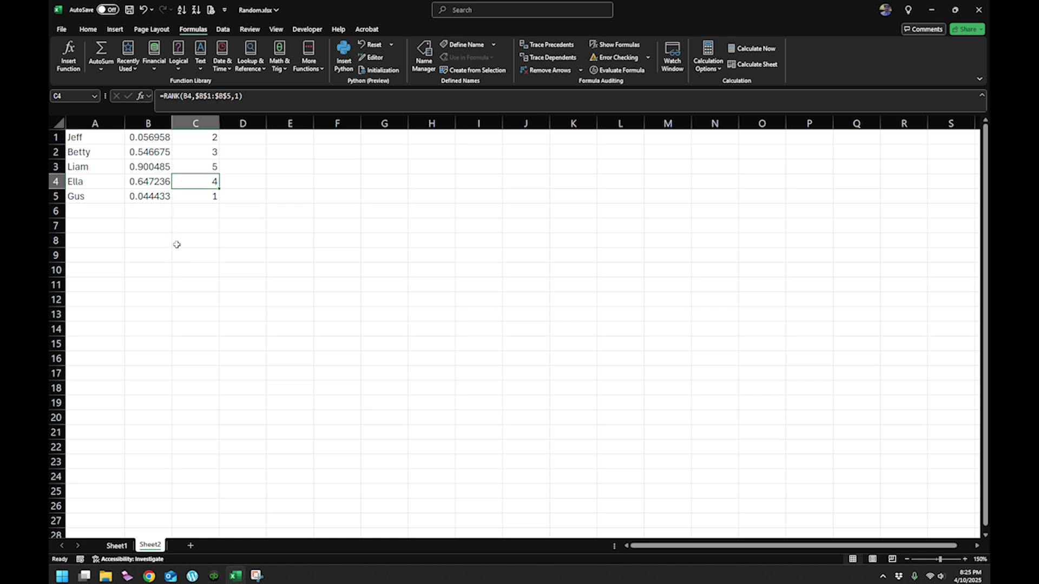
click(206, 210)
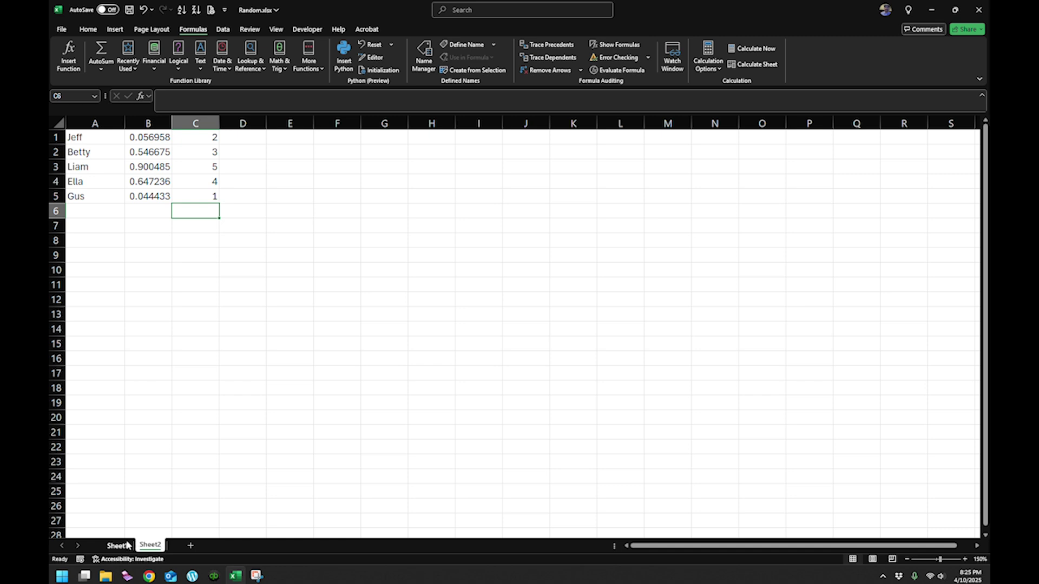
click(223, 298)
click(203, 171)
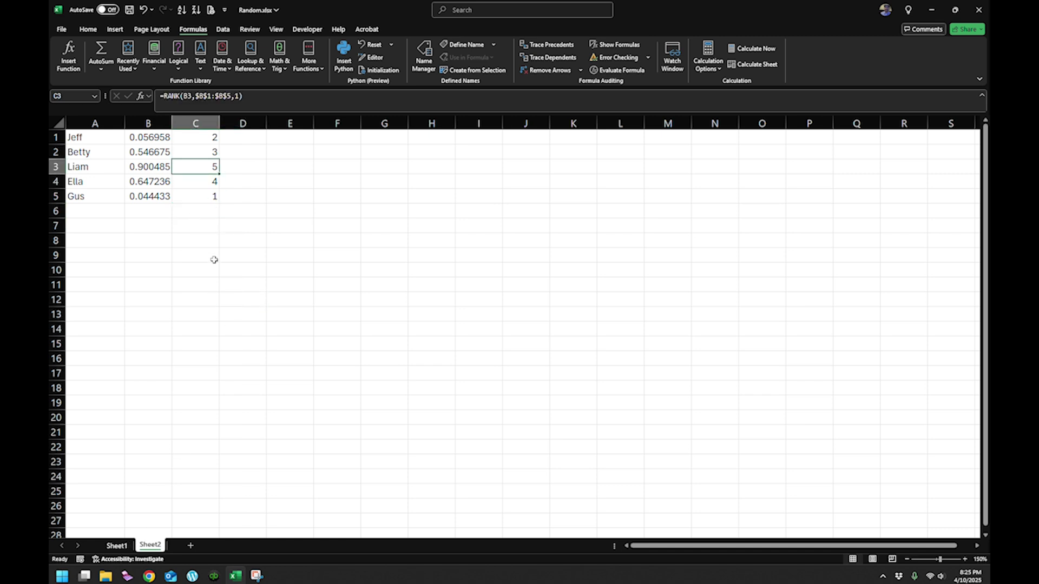
- Recalculate the sheet seven times to draw a new random order for the five names
key(F9)
key(F9)
key(F9)
key(F9)
key(F9)
key(F9)
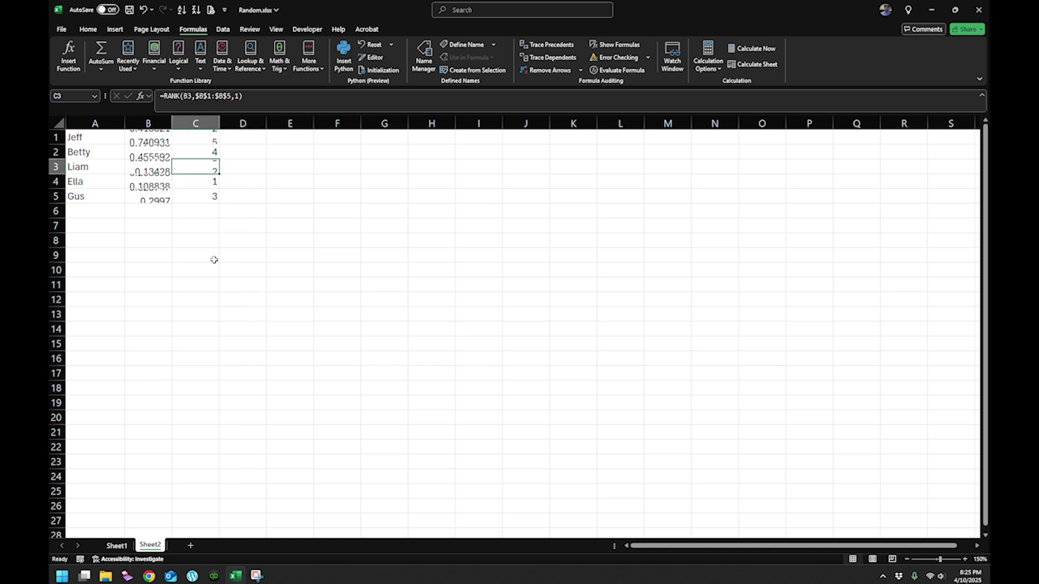
key(F9)
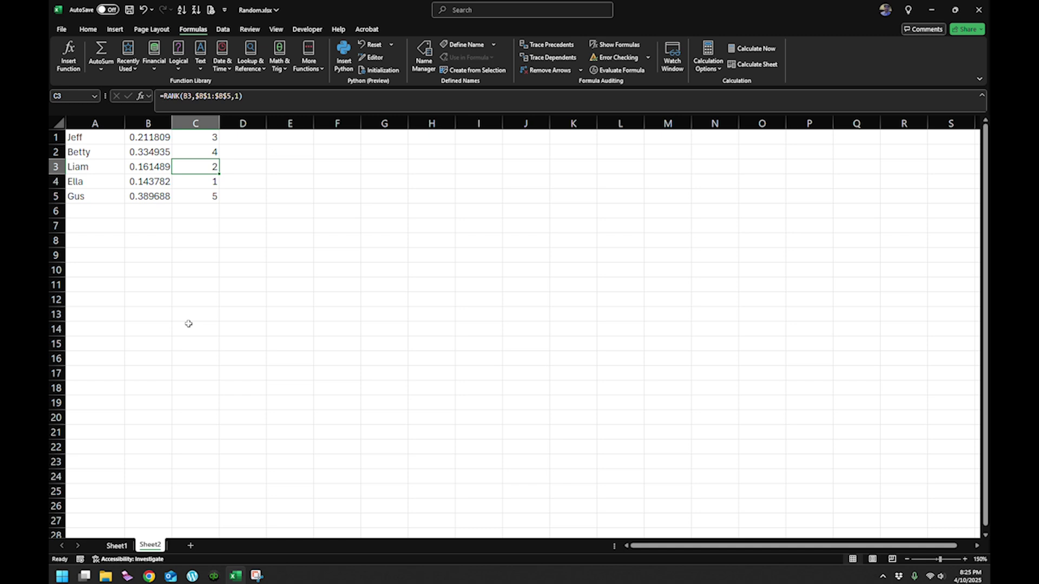
- Go through the ranks in C1:C5 from 1 to 5 to read the names' random order
click(199, 180)
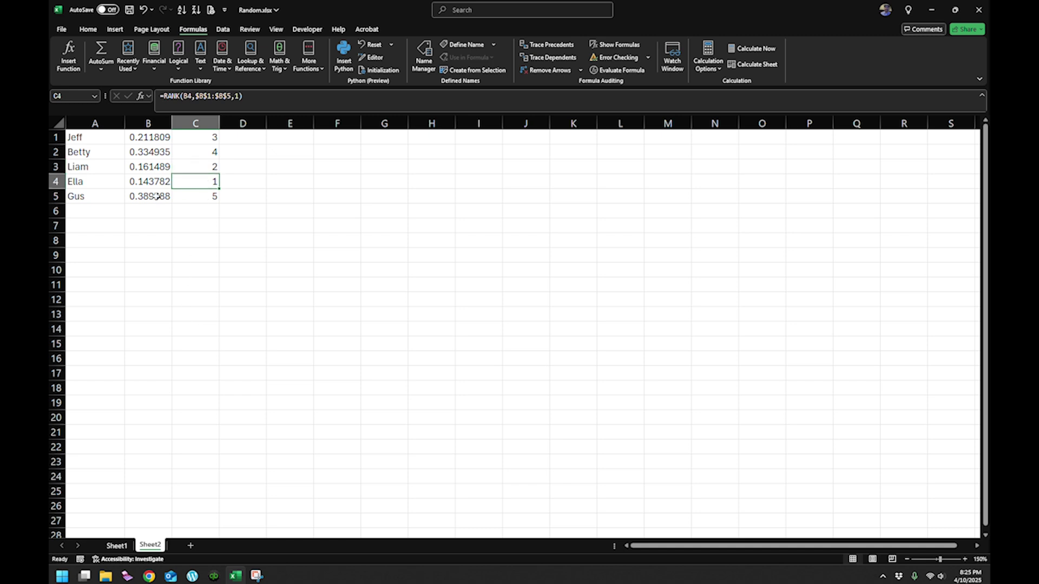
click(190, 167)
click(196, 138)
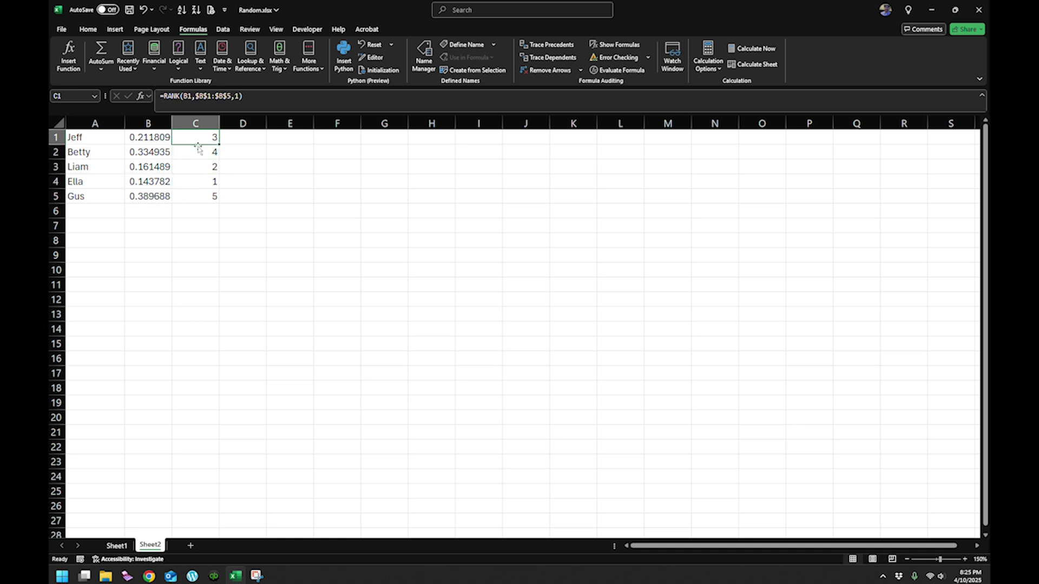
click(198, 155)
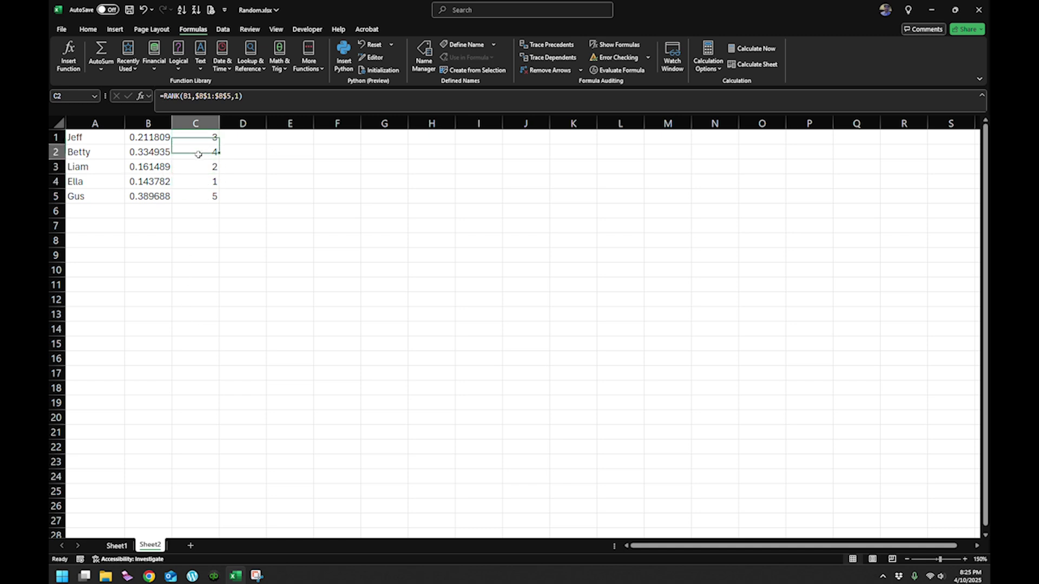
click(199, 196)
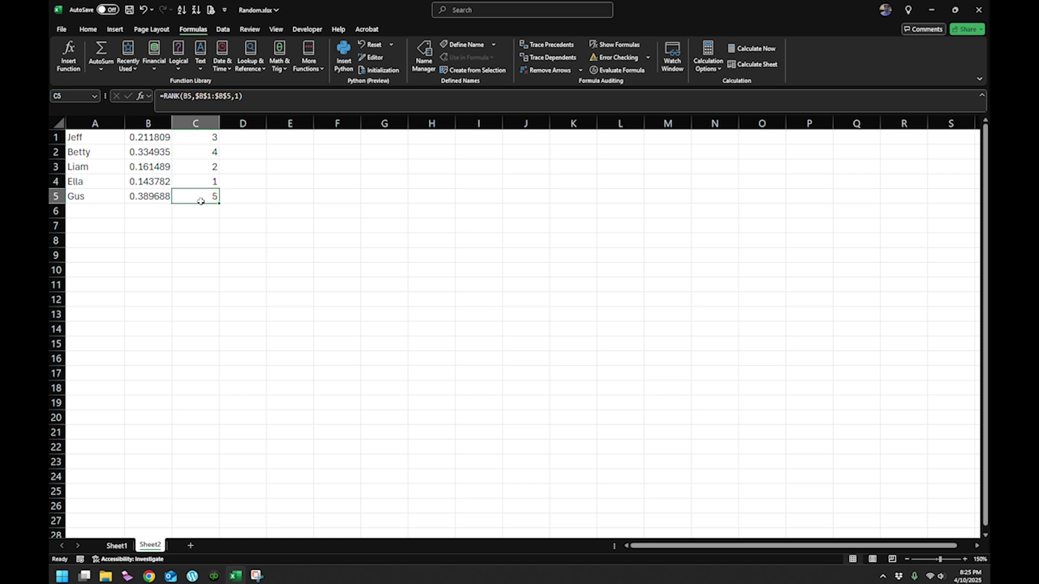
click(196, 240)
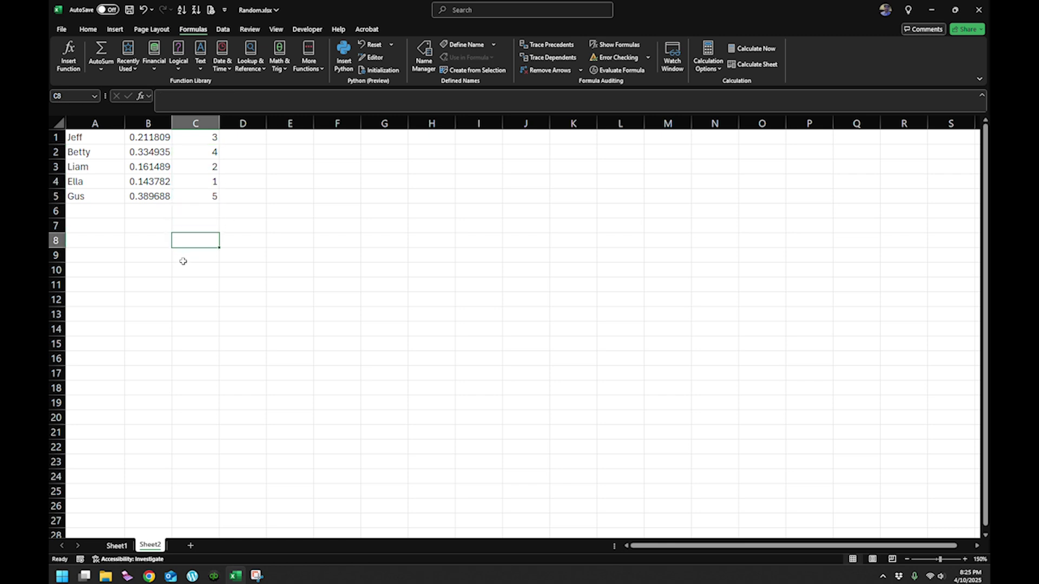